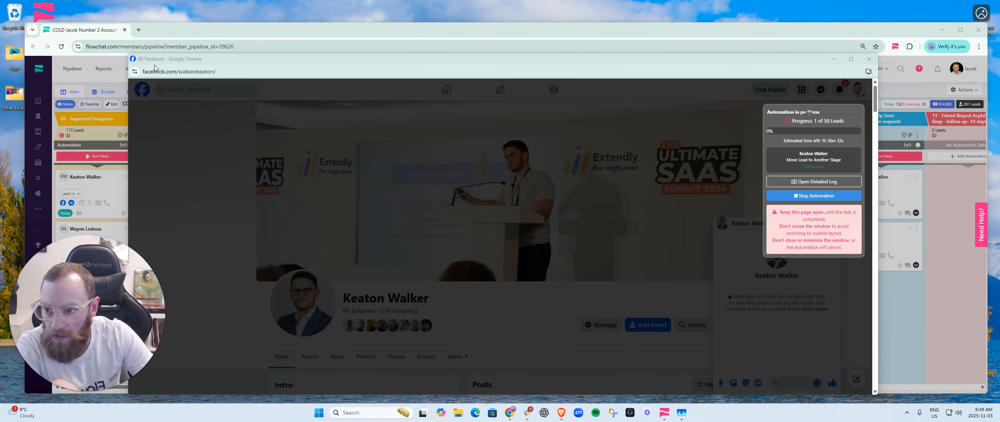
Step: Shrink the popup window running the lead automation and move it aside to uncover the first pipeline stages
drag(129, 55, 225, 63)
drag(442, 73, 562, 72)
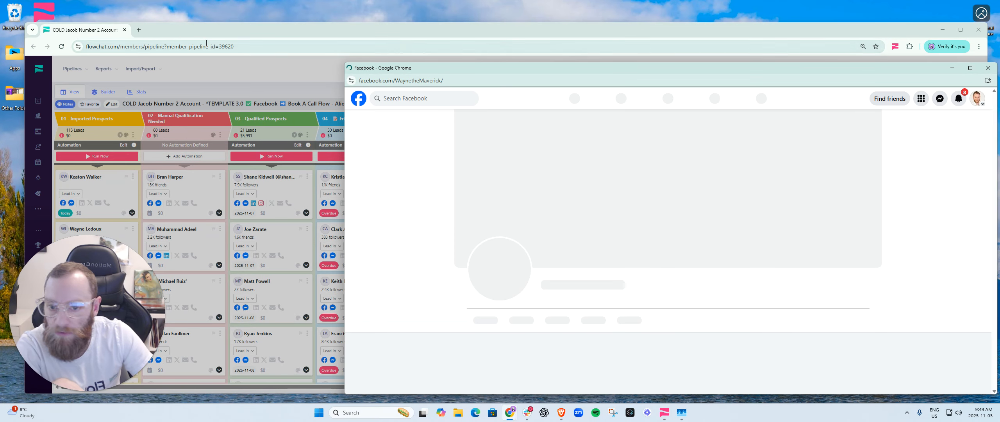
Step: Open Facebook in a new browser tab and resize the browser window to leave the automation progress uncovered beside it
click(138, 31)
text(fa)
key(Return)
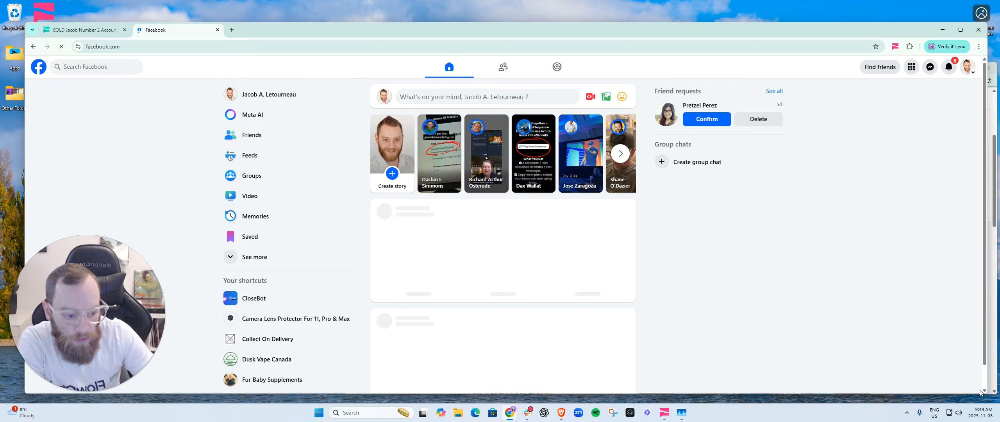
drag(986, 396, 846, 394)
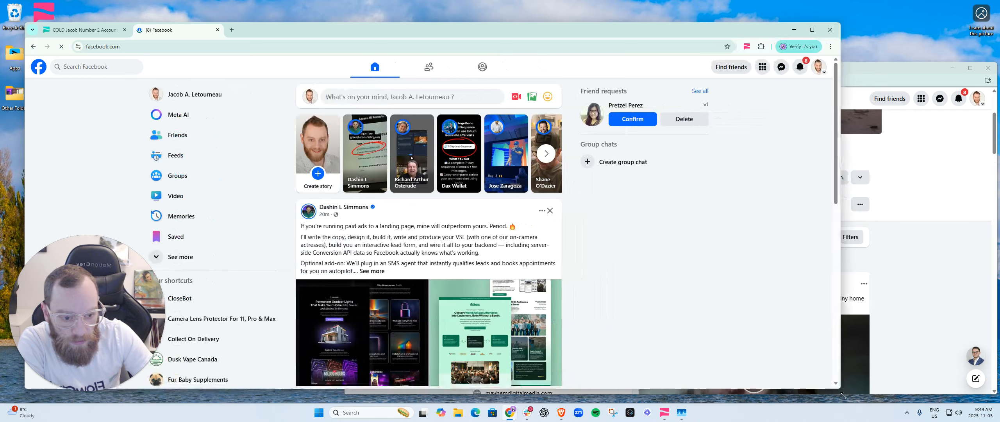
drag(846, 22, 838, 8)
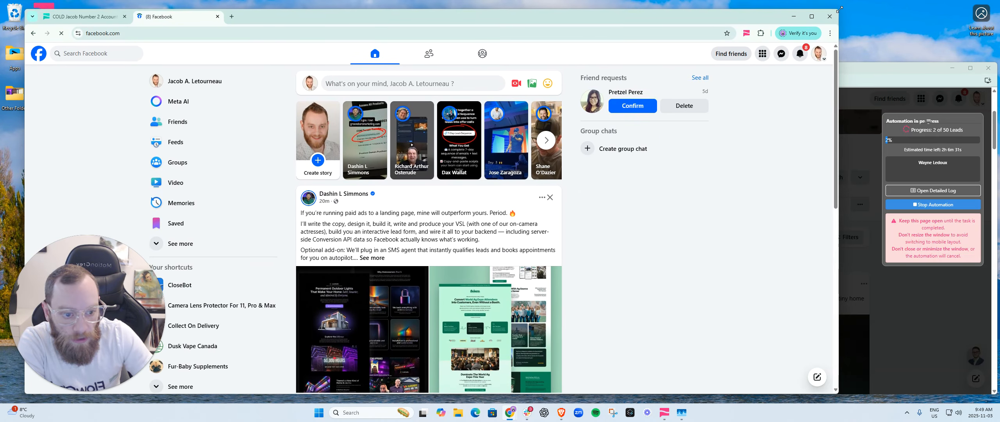
Step: Expand the Messenger chats to the full view and open the second unread conversation in the list
click(782, 54)
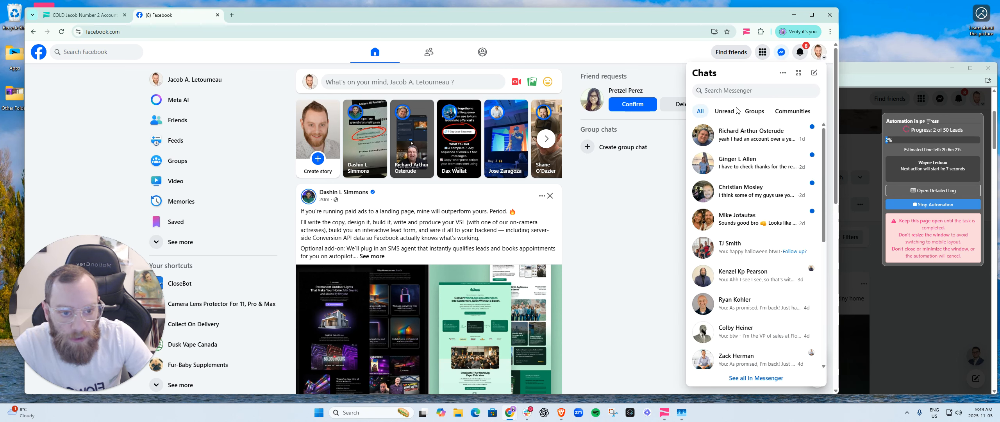
click(797, 75)
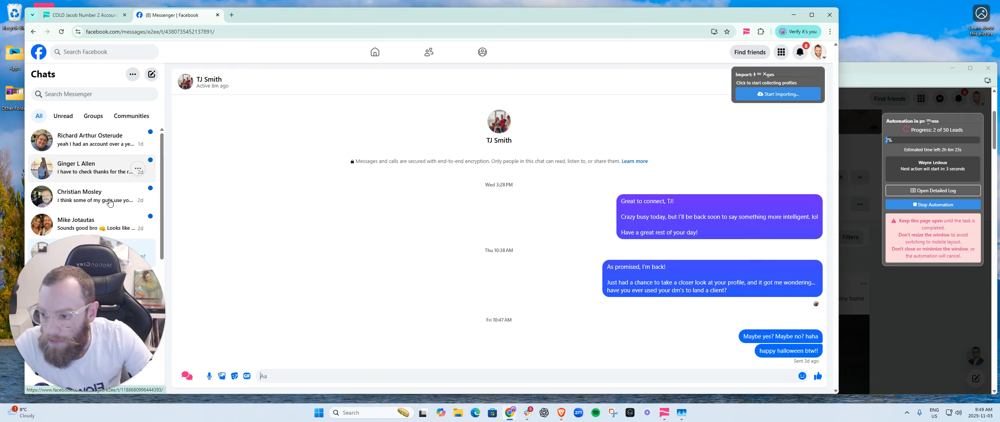
click(109, 173)
right_click(110, 172)
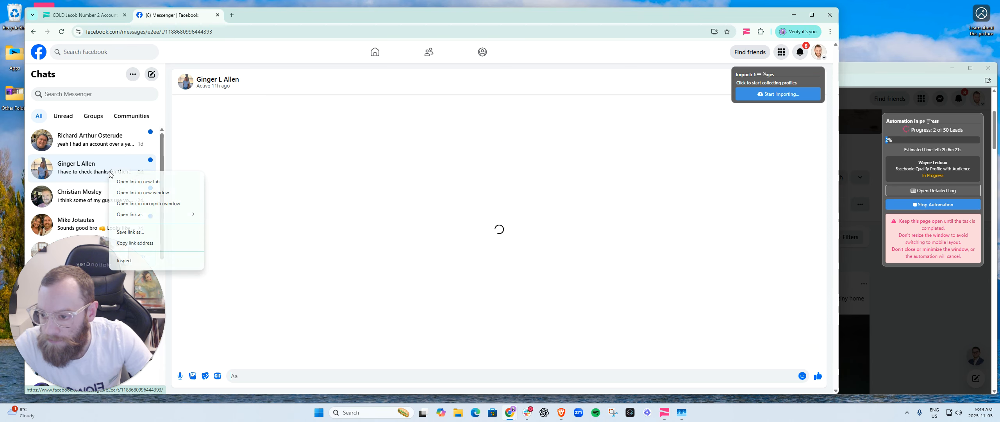
click(384, 377)
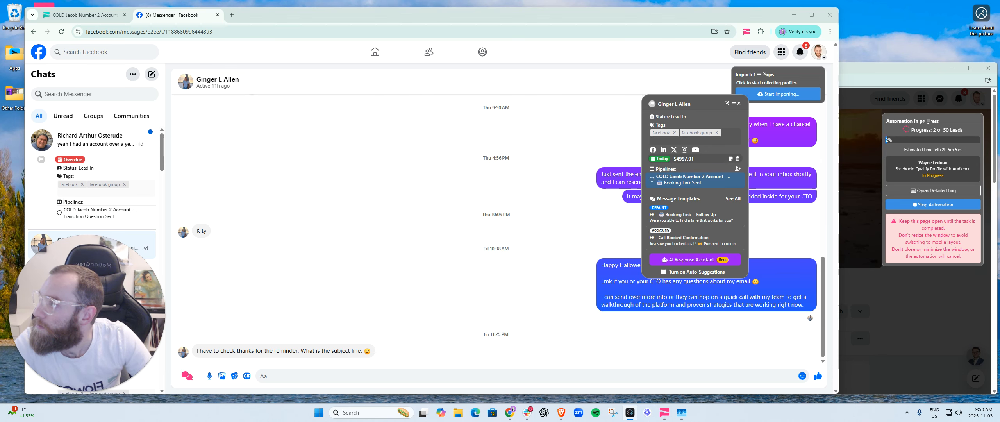
Step: Switch to Superhuman, place it over the browser, and read through the FlowChat overview email sent for the contact's CTO
drag(0, 135, 264, 62)
click(489, 119)
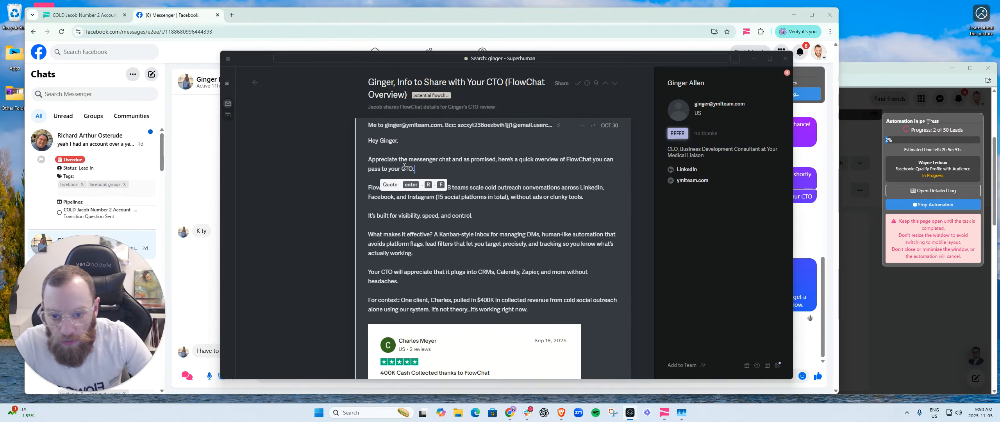
scroll(521, 175, down, 1)
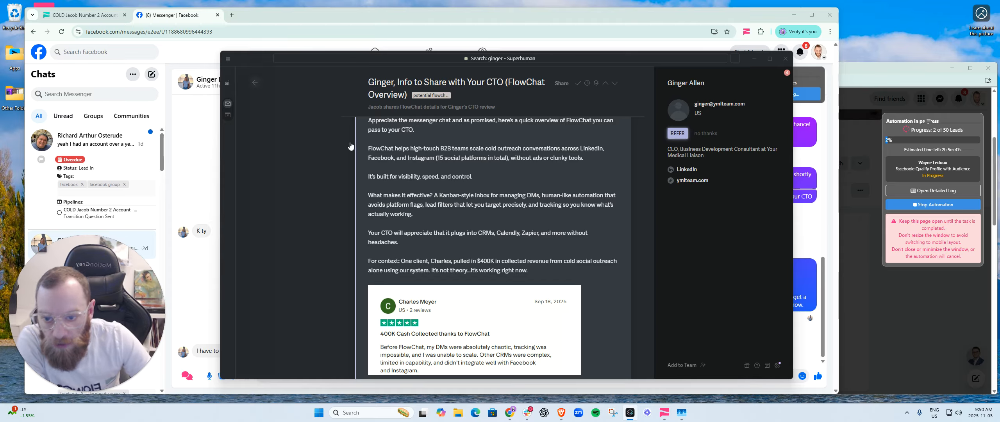
drag(364, 151, 398, 242)
scroll(406, 218, down, 2)
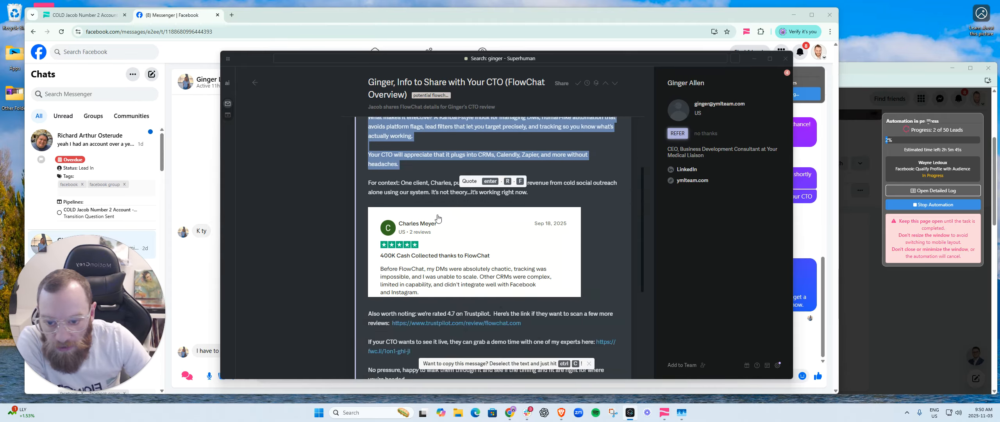
click(406, 212)
click(397, 138)
scroll(392, 257, down, 2)
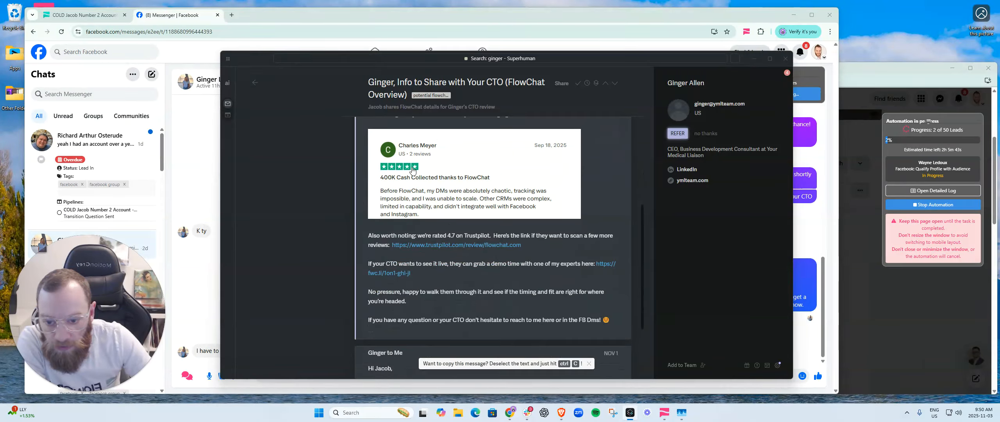
scroll(392, 257, down, 1)
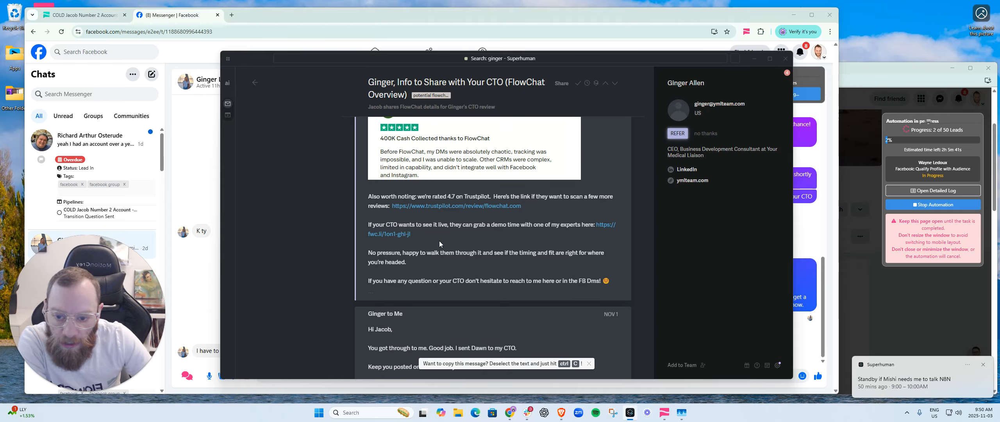
scroll(386, 188, down, 2)
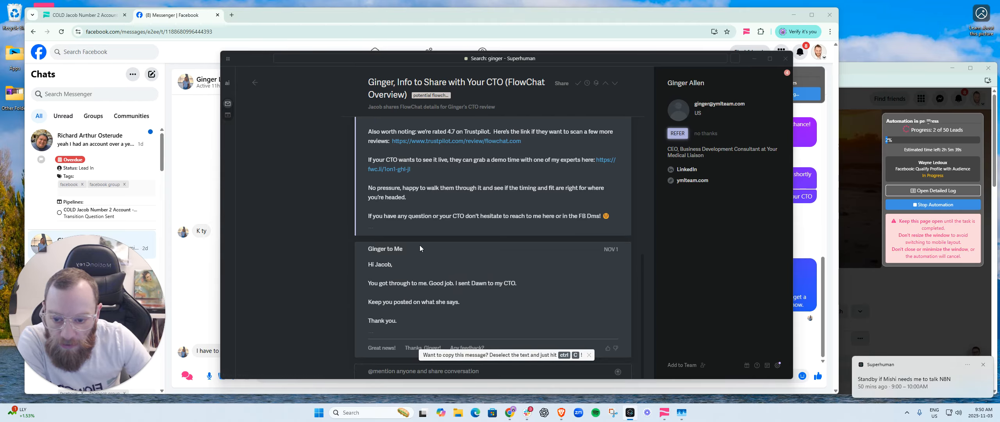
Step: Review the contact's Nov 1 response about passing the information to the CTO and start a reply to it
drag(366, 271, 541, 282)
click(540, 283)
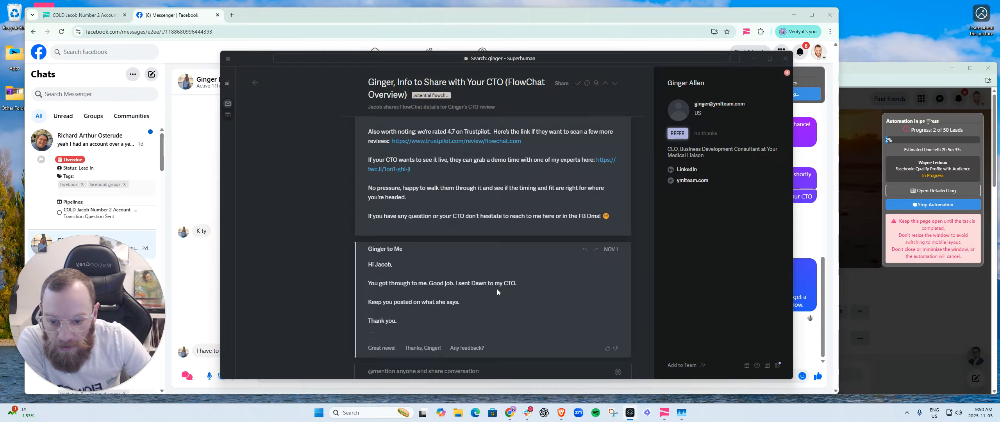
drag(464, 284, 550, 284)
click(421, 303)
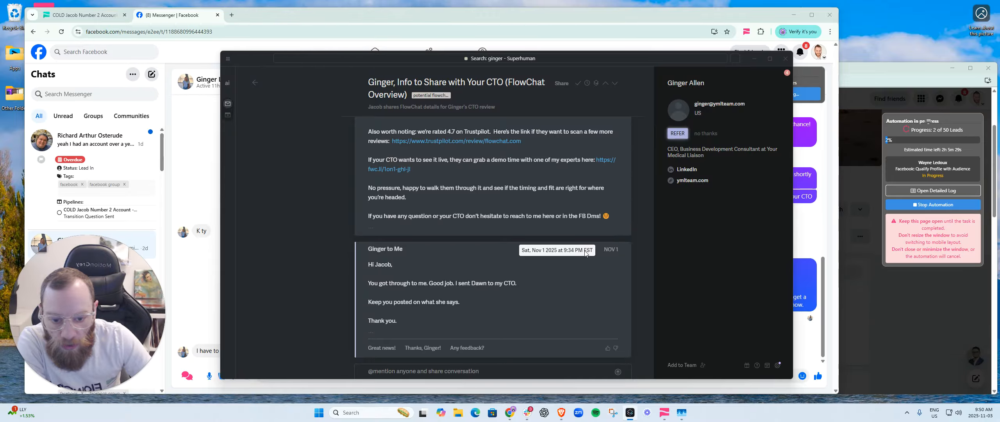
mouse_move(584, 252)
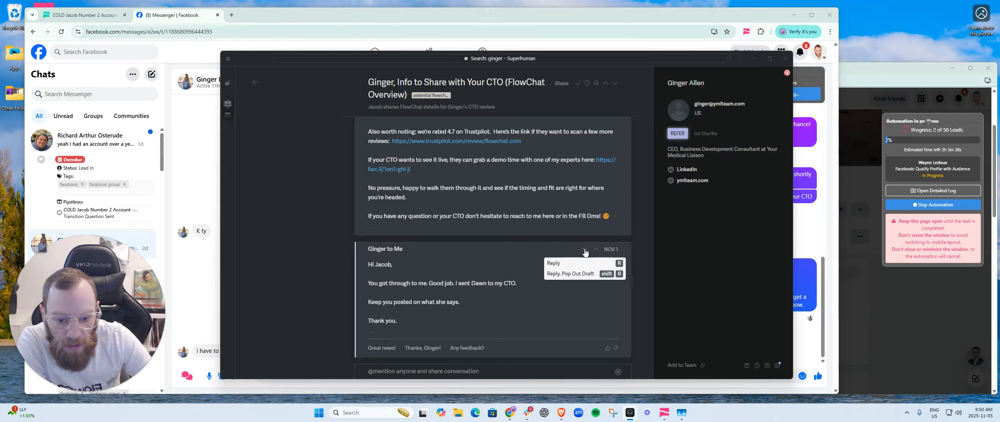
click(562, 263)
text(Soun)
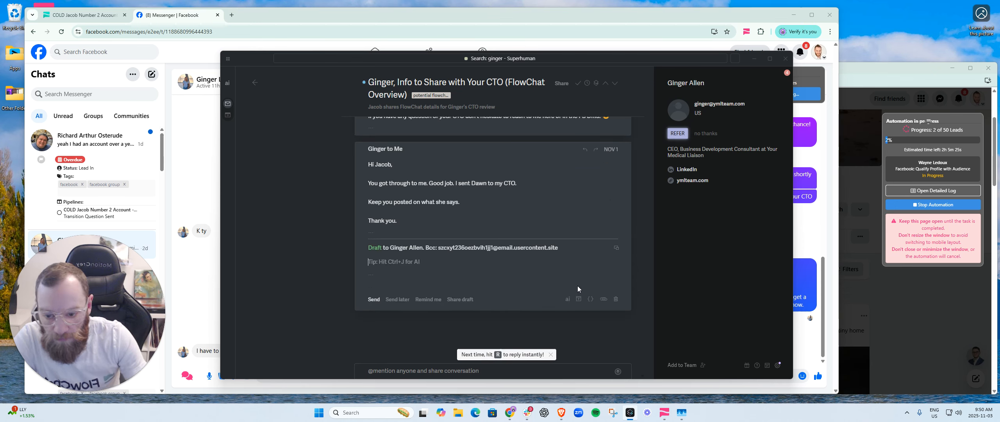
text(ds good Ginger)
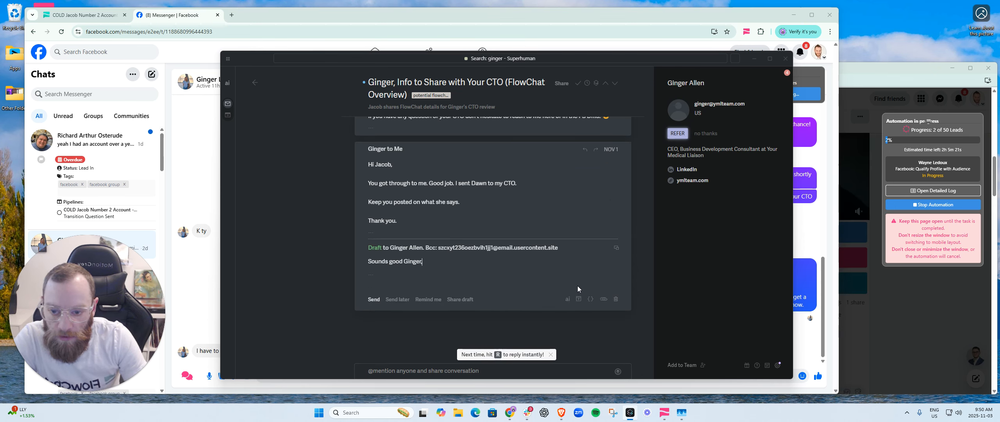
key(BackSpace)
key(BackSpace)
key(BackSpace)
key(BackSpace)
key(BackSpace)
key(BackSpace)
key(BackSpace)
key(BackSpace)
key(BackSpace)
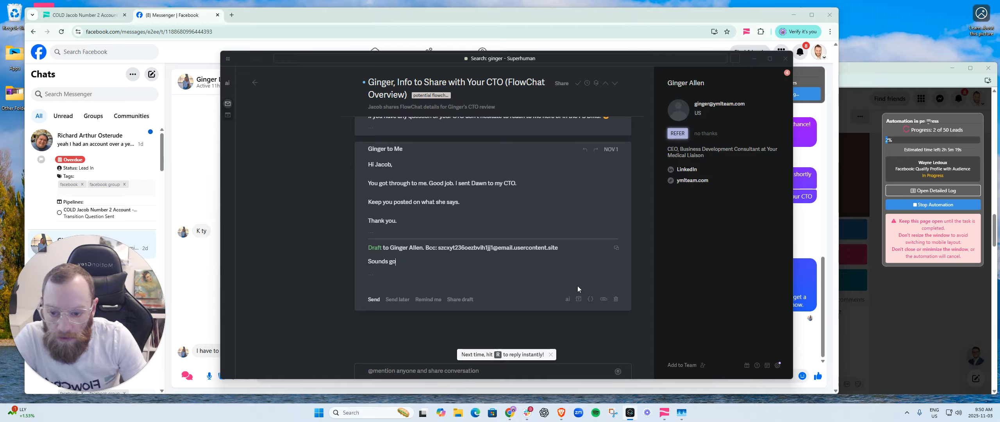
key(BackSpace)
key(BackSpace)
key(BackSpace)
key(BackSpace)
key(BackSpace)
key(BackSpace)
Step: Begin the email reply with the greeting "Happy Monday" followed by the contact's first name and a comma
text(Happy Monday Ginger,)
key(Return)
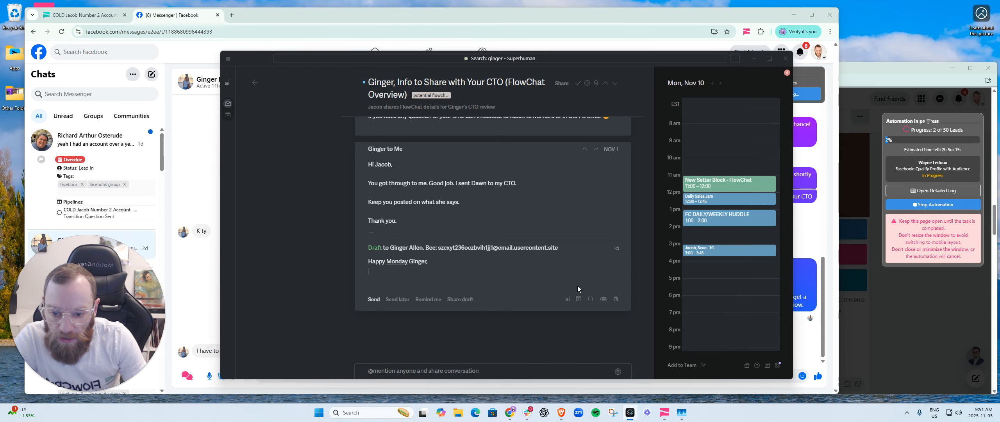
key(Return)
Step: Write the line "Hope you had a great Halloween weekend" and end it with a smiling emoji
text(Hope you had a great Hallowe)
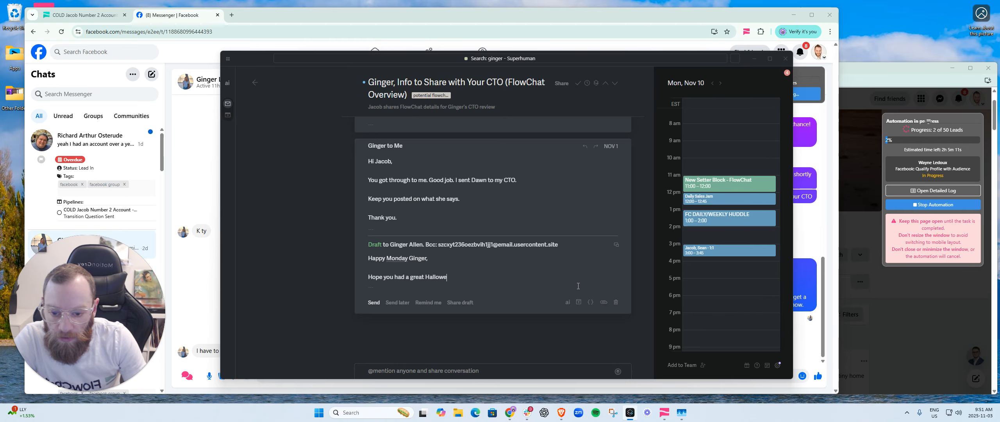
text(en weekend and )
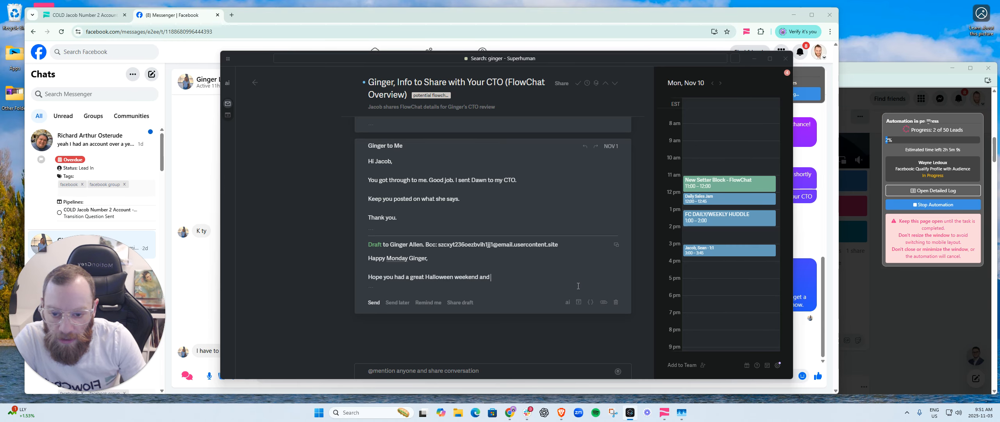
text(song)
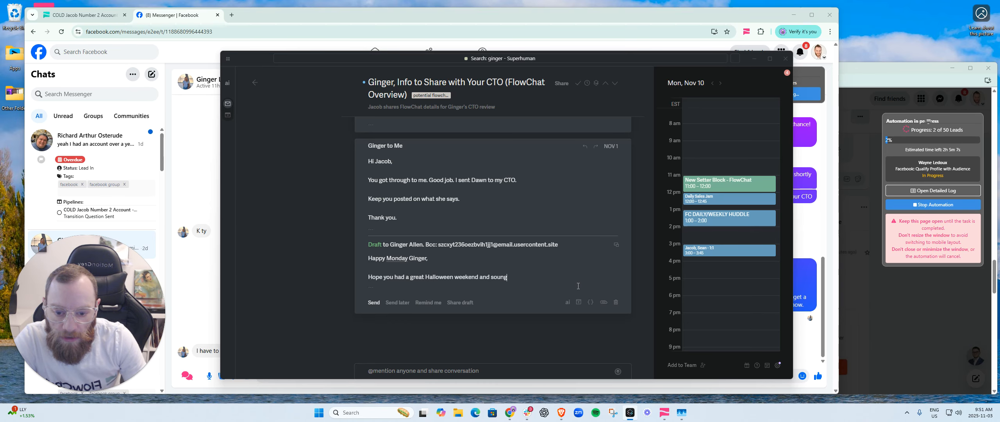
key(BackSpace)
key(BackSpace)
key(BackSpace)
key(BackSpace)
key(BackSpace)
key(BackSpace)
key(BackSpace)
key(BackSpace)
text(:)
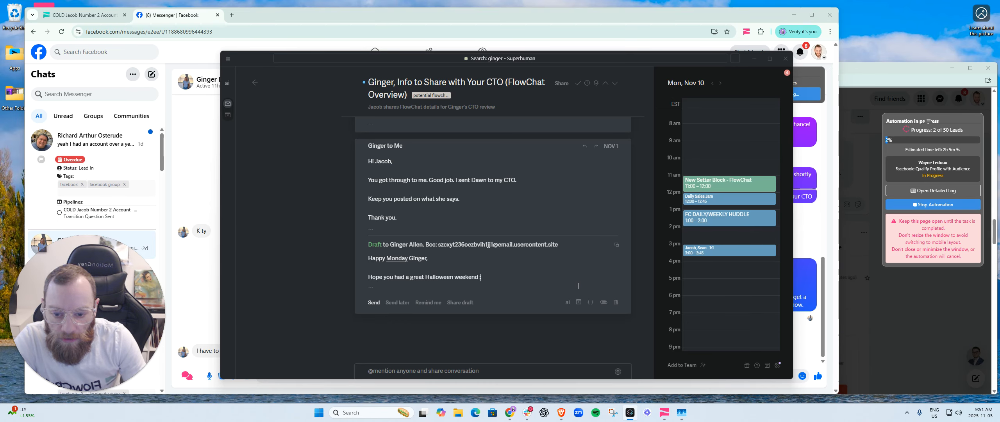
text(Smi)
key(Down)
key(Down)
key(Return)
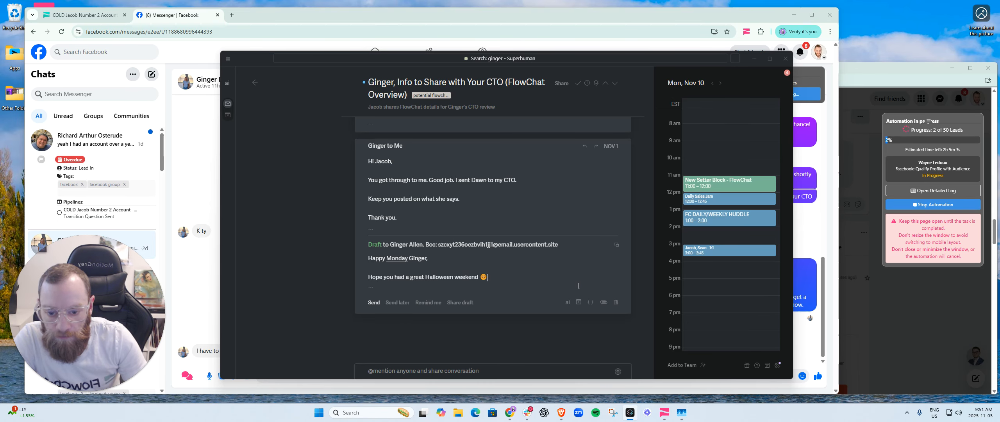
Step: Add a paragraph asking to hear what the CTO says and "if she or yourself have any questions that I can tackle."
key(Return)
text(Sounds good, le)
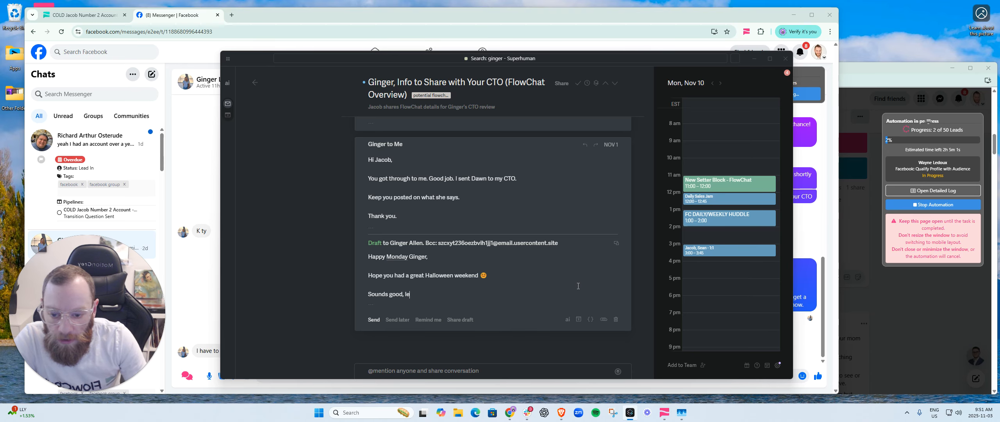
text(t me know what Da)
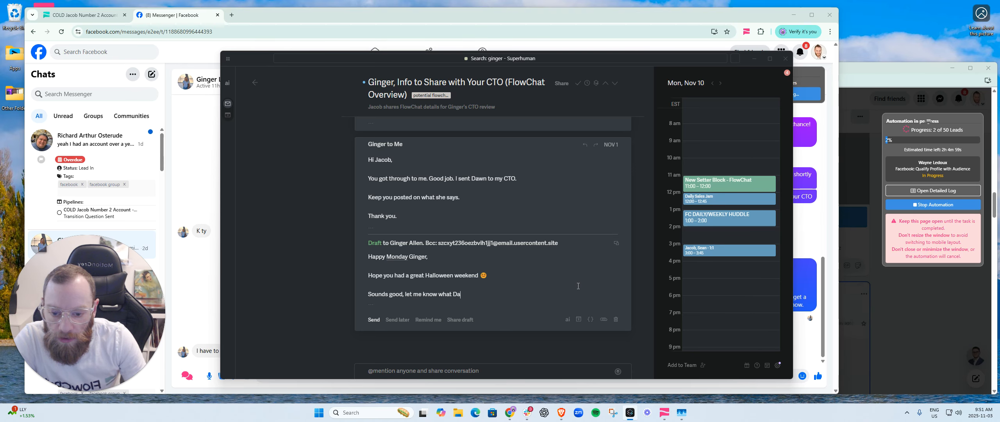
text(wn says and)
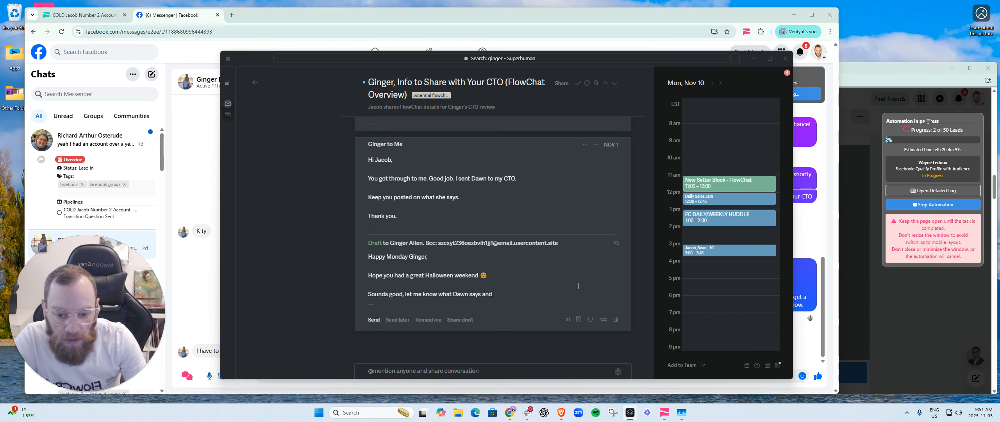
text( if she or yourse)
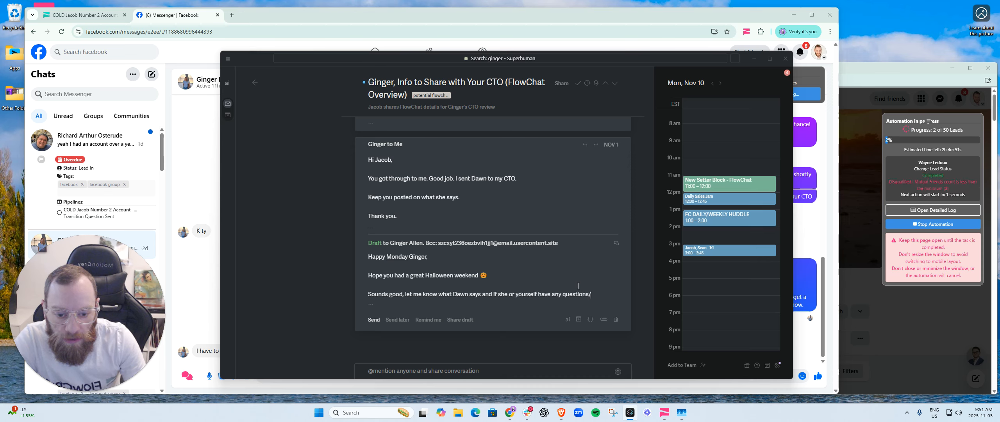
text(lf have any questions/)
key(BackSpace)
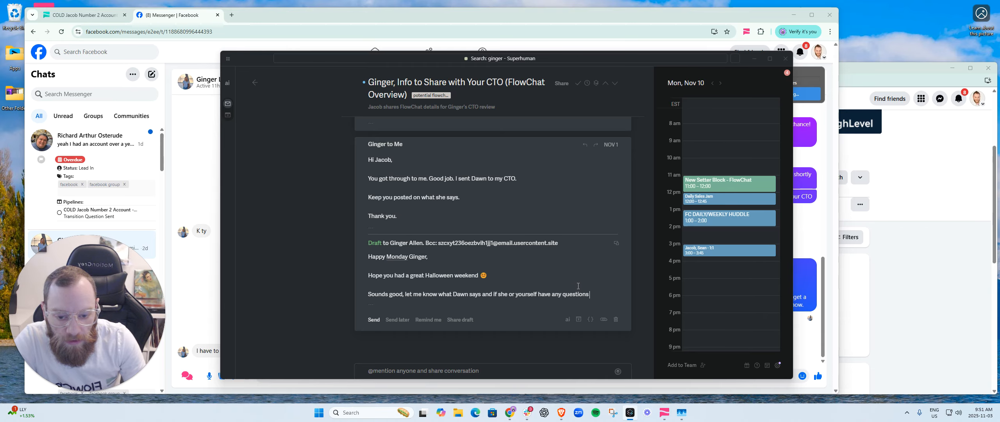
text(that I can tackle.)
key(Return)
key(Return)
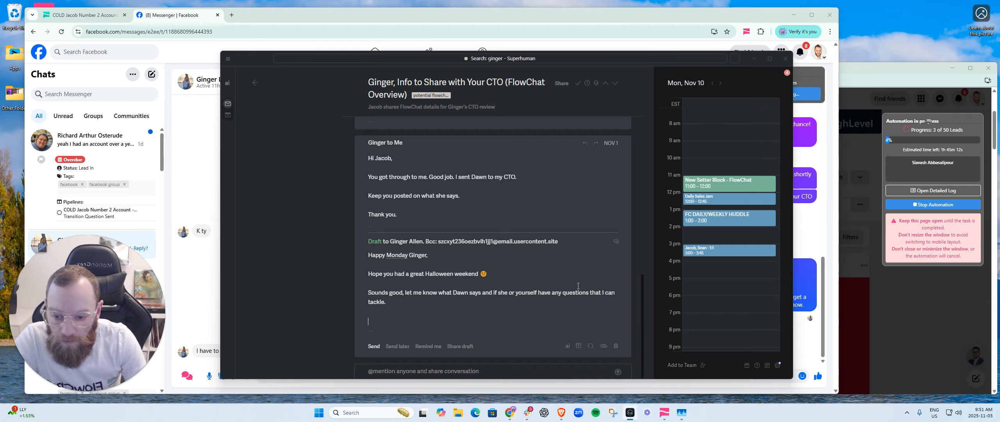
Step: Close the reply with "Looking forward to hearing back from you!" and send it
text(Looking forward to hearing ba)
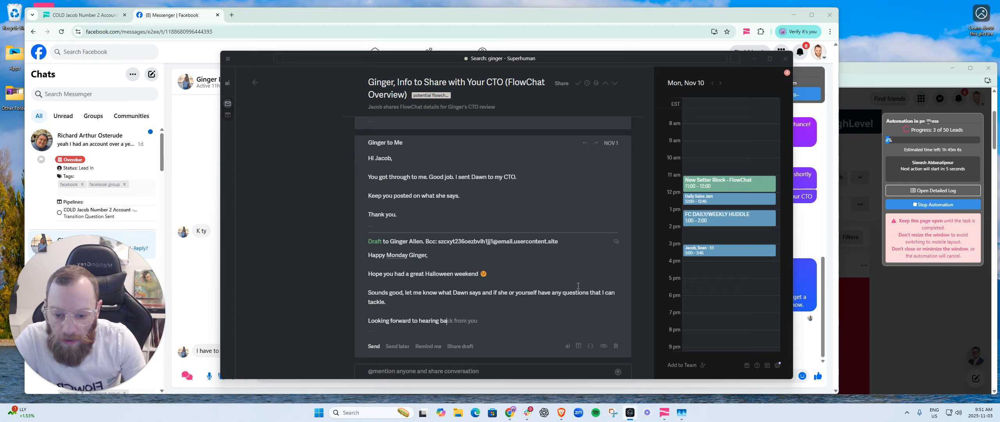
text(ck from you!)
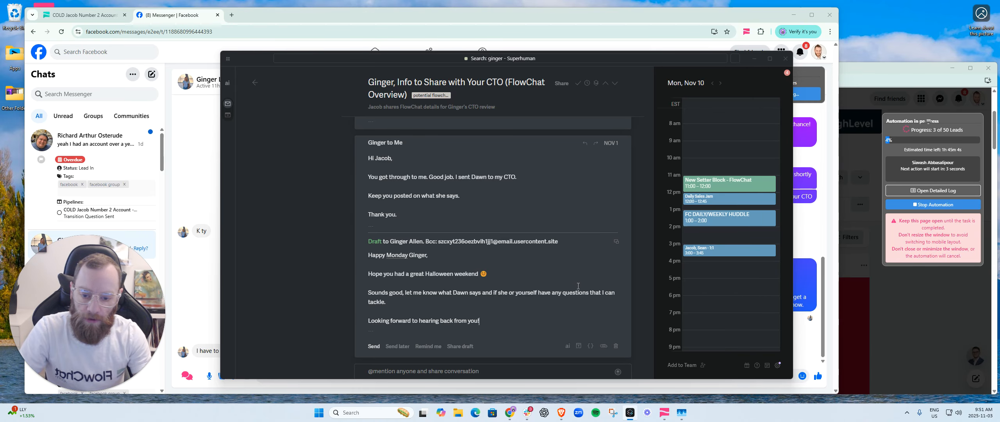
click(374, 346)
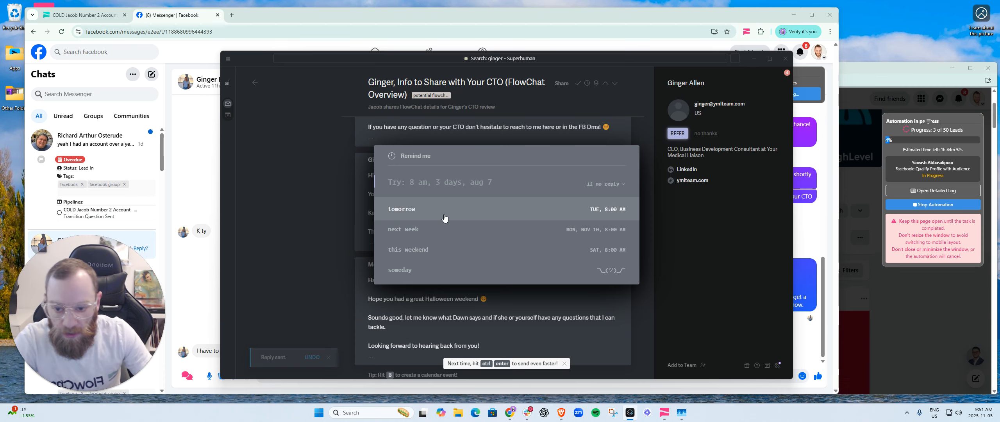
Step: Set a no-reply reminder for tomorrow on the email and move it to "Potential FlowChat Clients - In Talks"
click(444, 213)
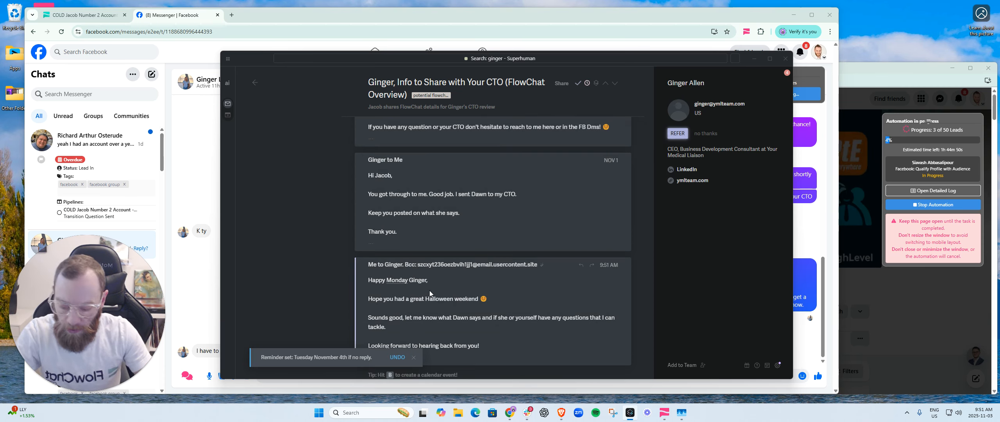
key(;)
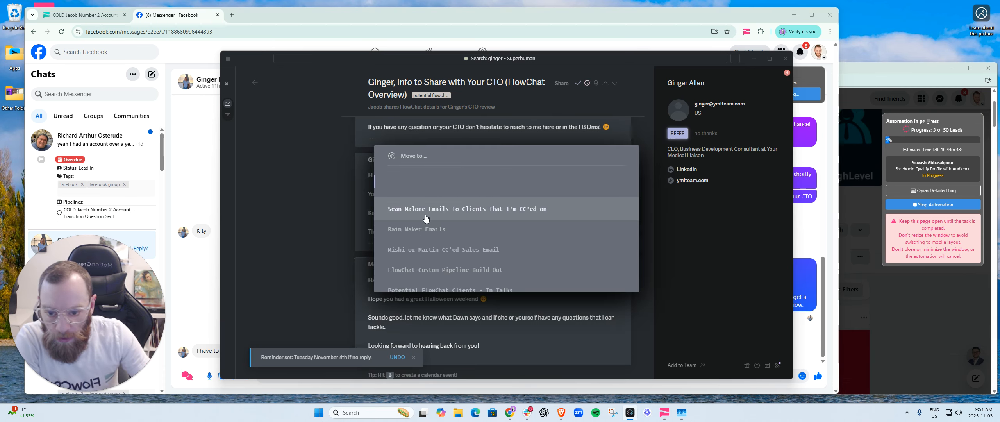
click(303, 210)
text(v)
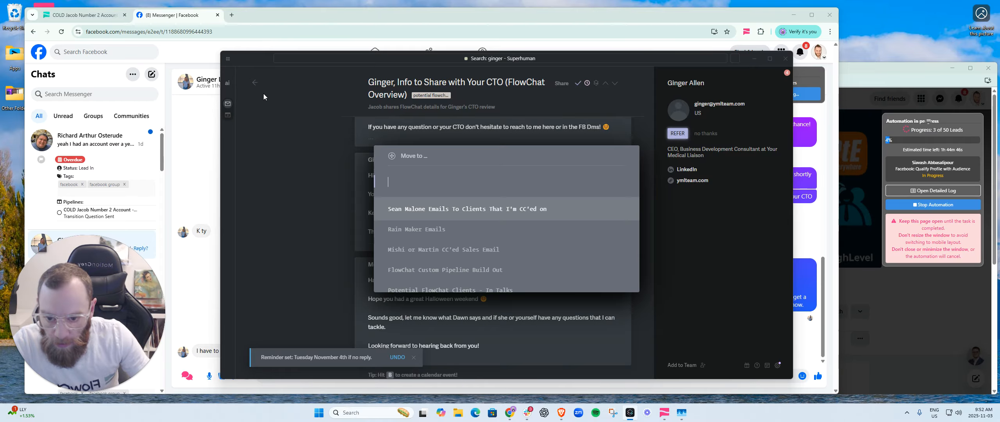
text(po)
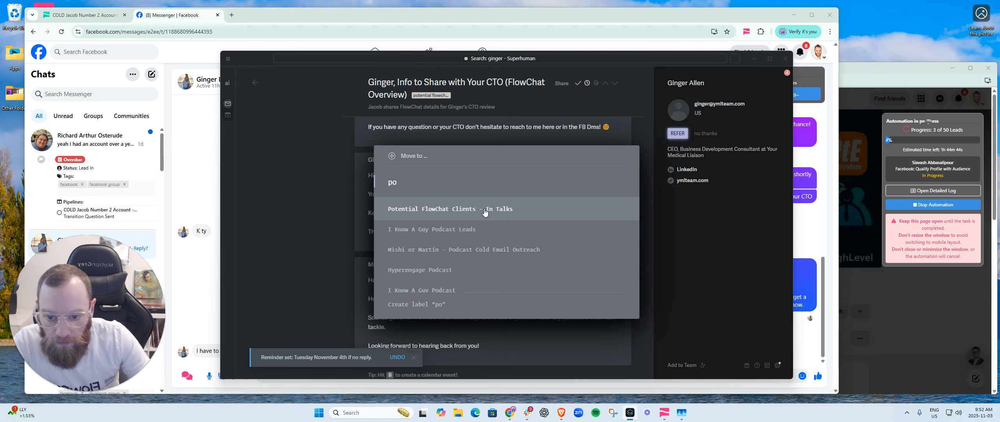
click(483, 211)
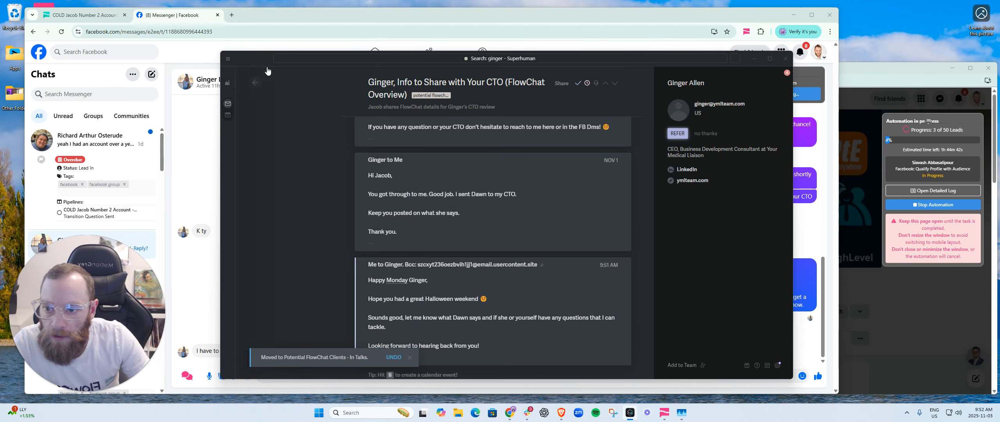
Step: Switch back to the contact's Messenger chat and react with a heart to the message asking for the subject line
drag(286, 59, 0, 46)
click(331, 373)
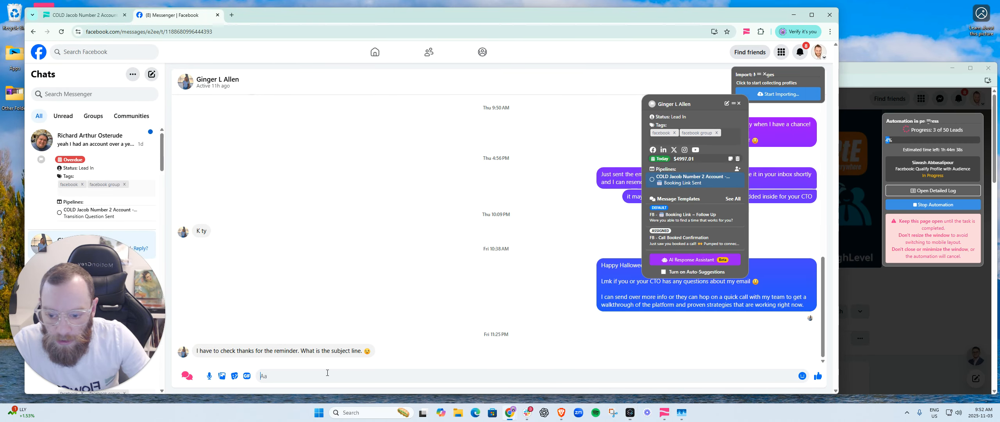
click(338, 335)
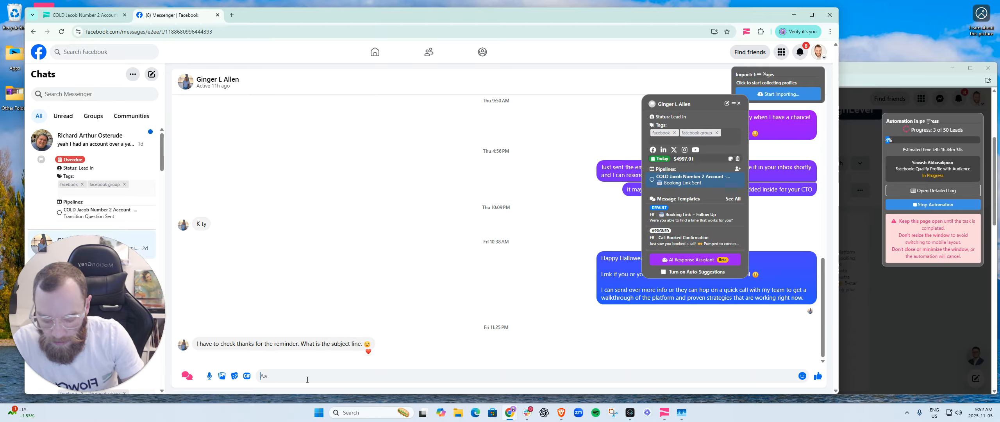
Step: Send "Saw you found it :) Just replied haha" and set the lead's follow-up date to November 4, 2025
text(Saw you found it :) Just)
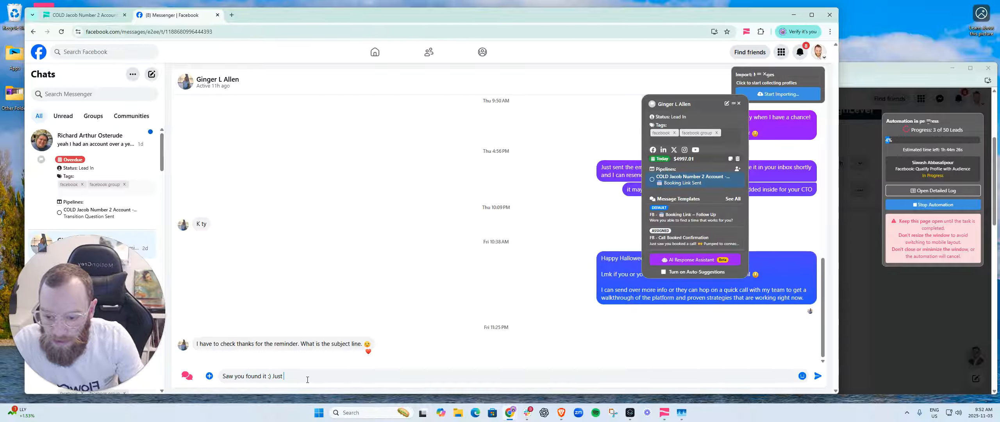
text(replied haha)
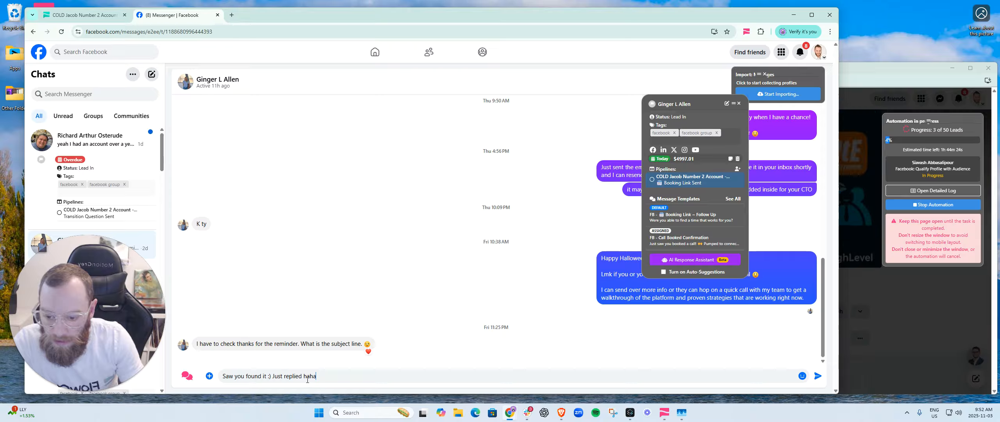
key(Return)
click(663, 161)
click(680, 204)
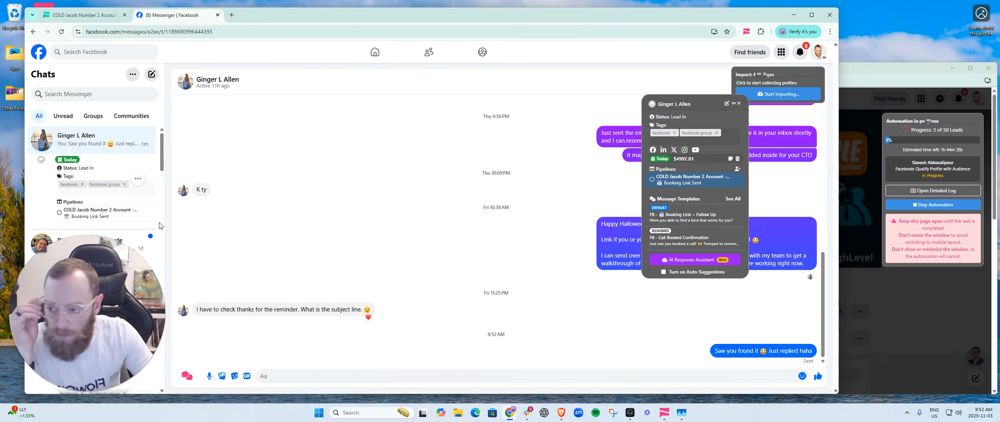
Step: Open the next unread, overdue lead's chat and read back through the earlier FlowChat conversation
scroll(133, 164, down, 3)
click(133, 153)
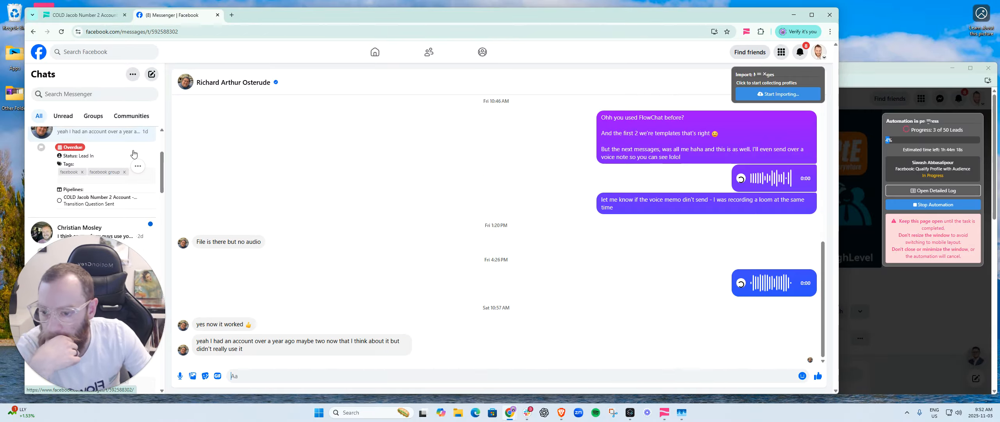
scroll(645, 271, up, 1)
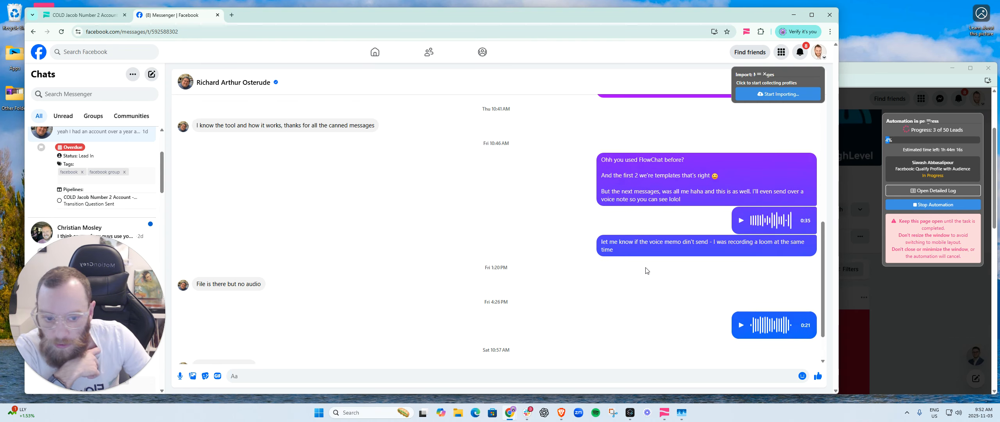
scroll(646, 268, up, 1)
scroll(723, 196, down, 2)
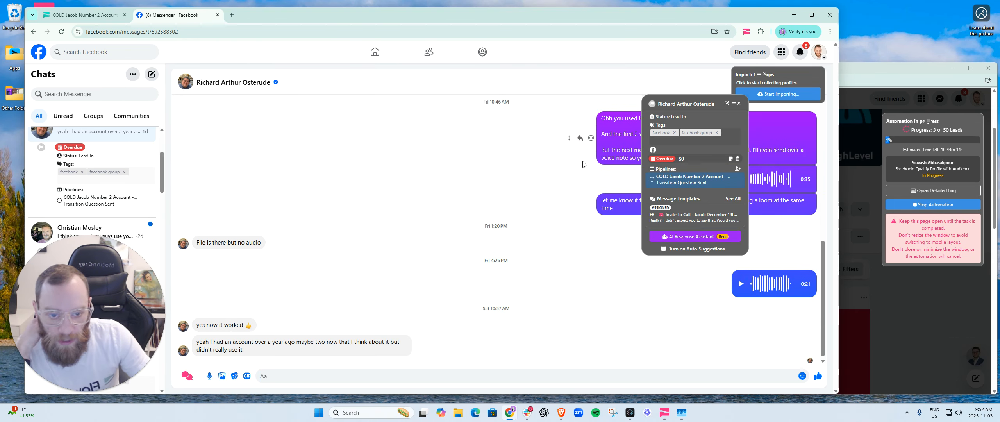
scroll(583, 164, up, 3)
scroll(533, 232, down, 2)
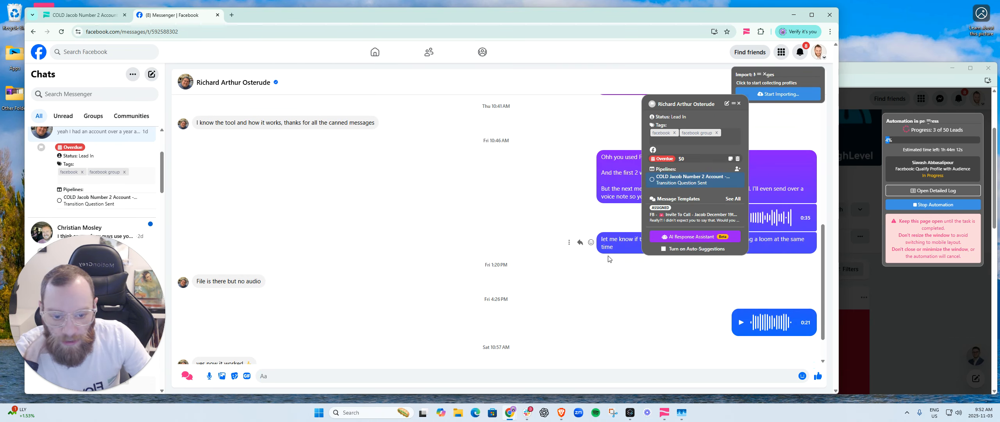
scroll(617, 283, up, 2)
scroll(618, 283, down, 3)
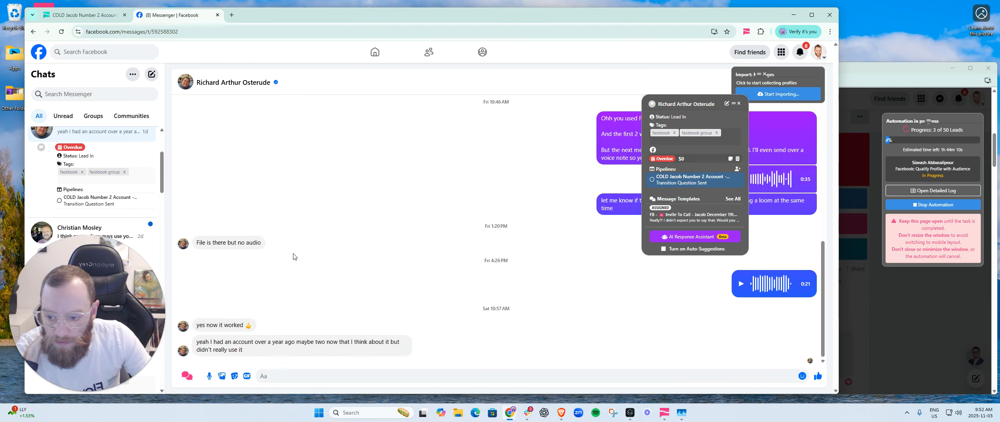
Step: React with a thumbs-up to "yes now it worked" and move the floating lead card off the sent messages
click(264, 324)
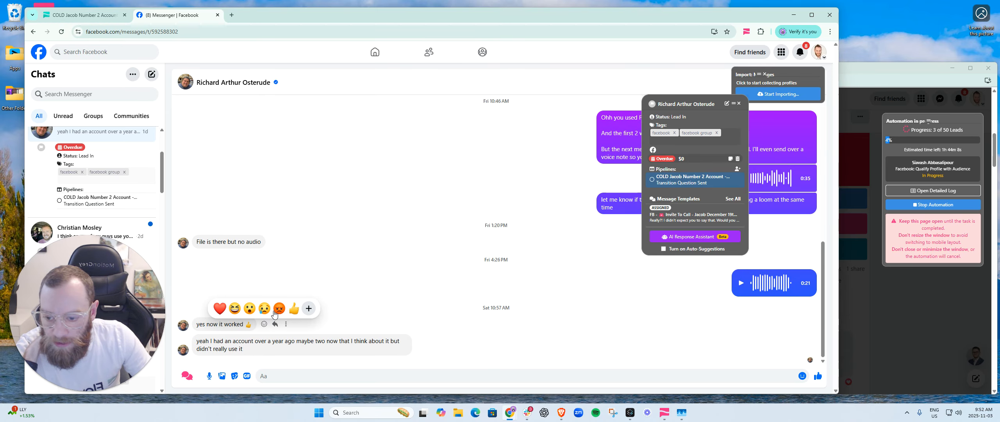
click(293, 309)
drag(714, 100, 784, 86)
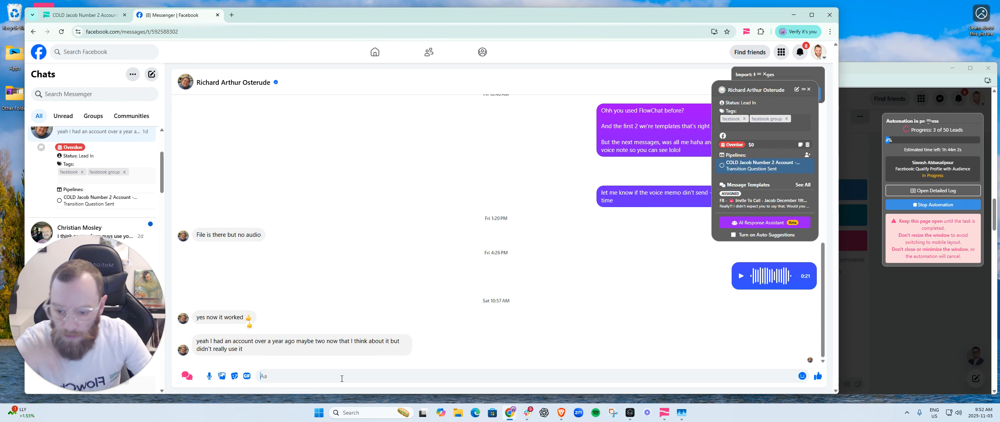
Step: Begin the Messenger reply to this lead with "Ahh I see,"
text(Ahh I)
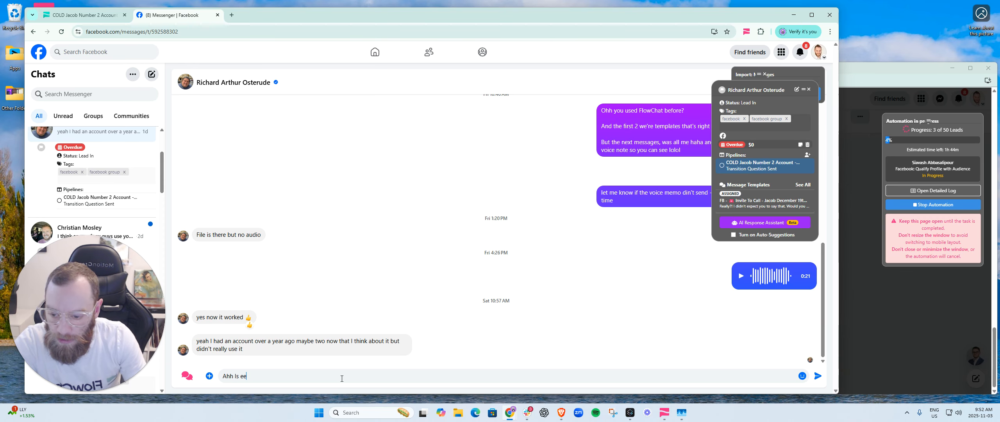
text( see!!)
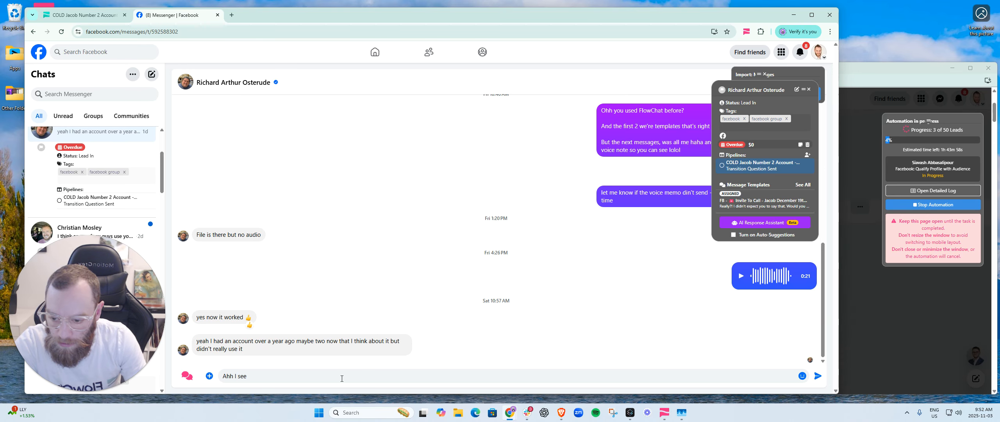
key(BackSpace)
text(m )
text( what)
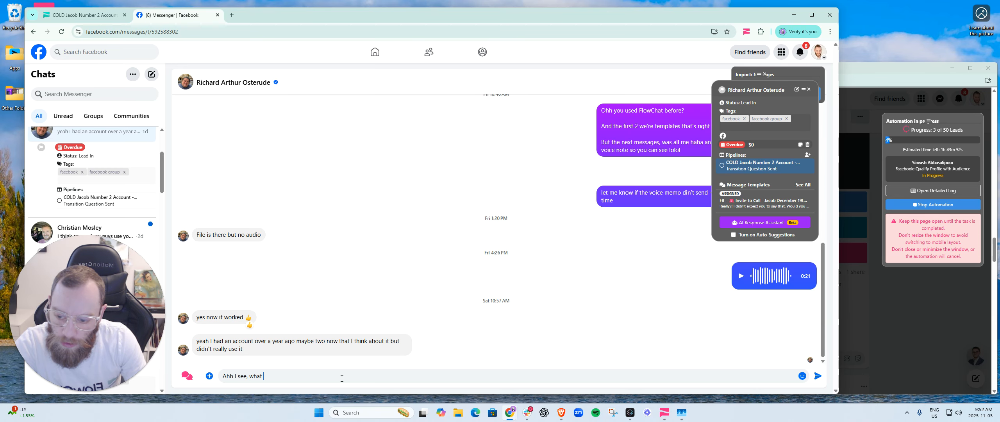
key(BackSpace)
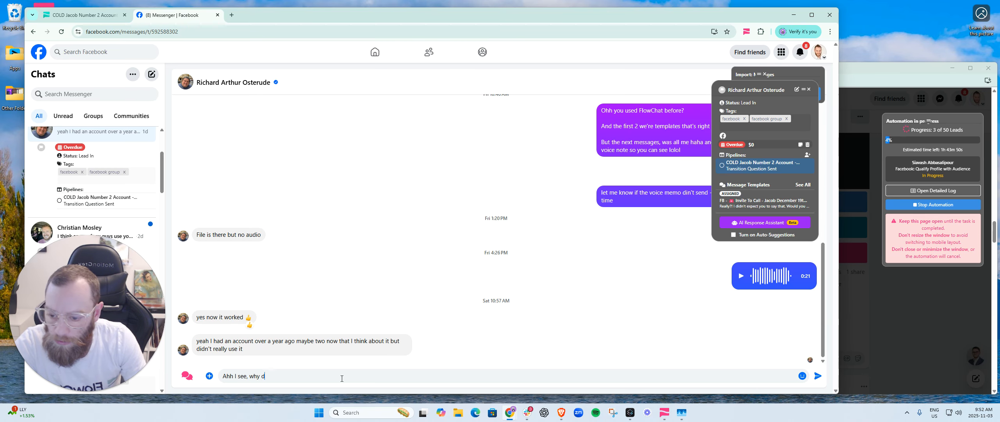
key(BackSpace)
key(BackSpace)
key(BackSpace)
key(BackSpace)
key(BackSpace)
key(BackSpace)
key(BackSpace)
key(BackSpace)
key(BackSpace)
key(BackSpace)
key(BackSpace)
key(BackSpace)
key(BackSpace)
key(BackSpace)
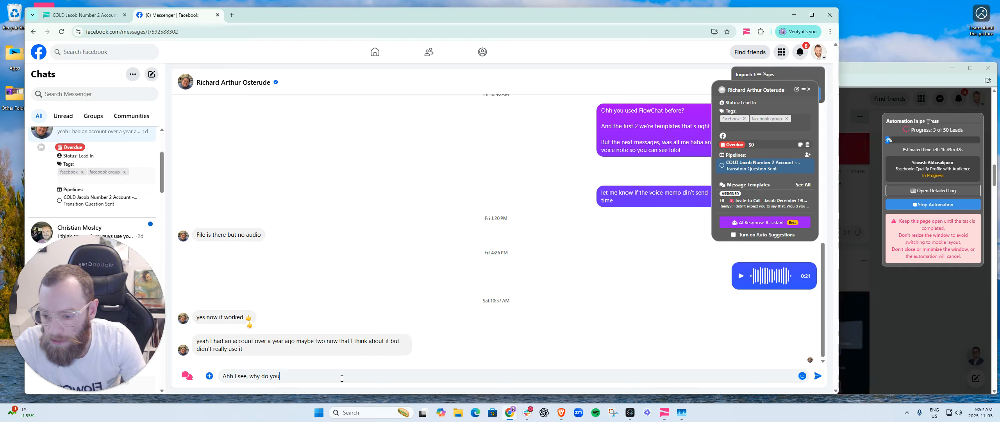
Step: Continue the reply with "was there a reason why you din't use it?" and start a new line
text(was th)
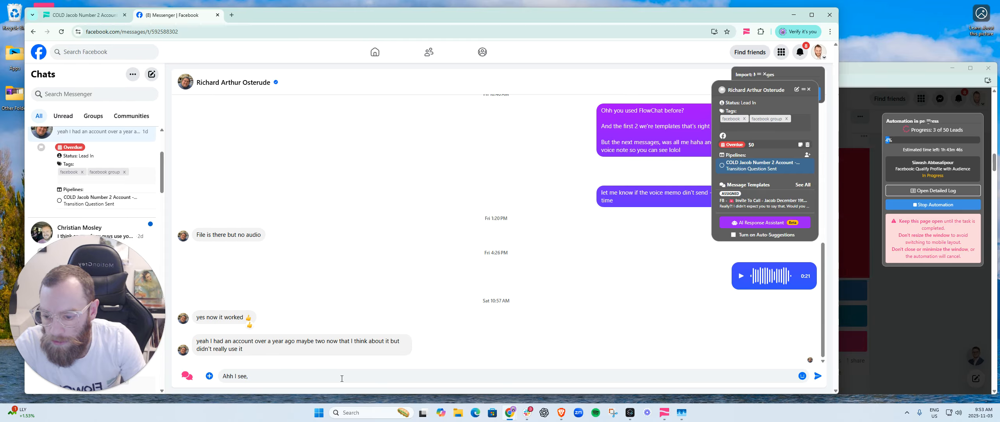
text(ere a reason why you)
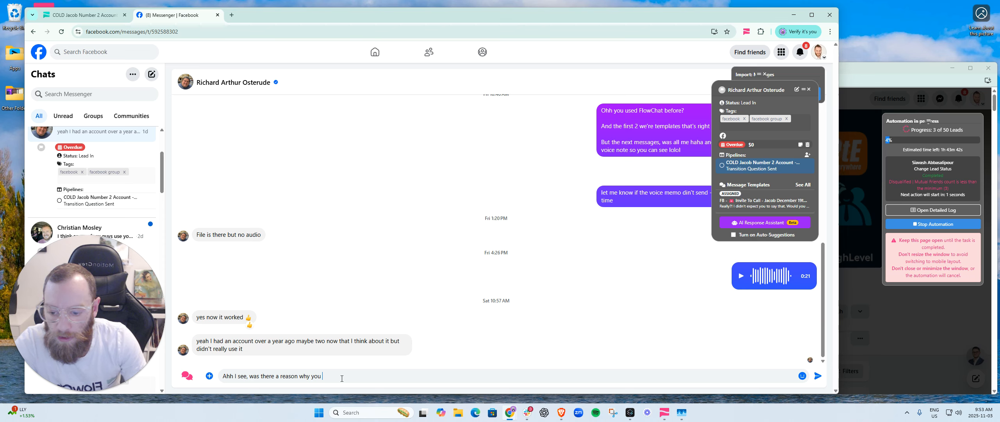
text( din't use it?)
key(shift+Return)
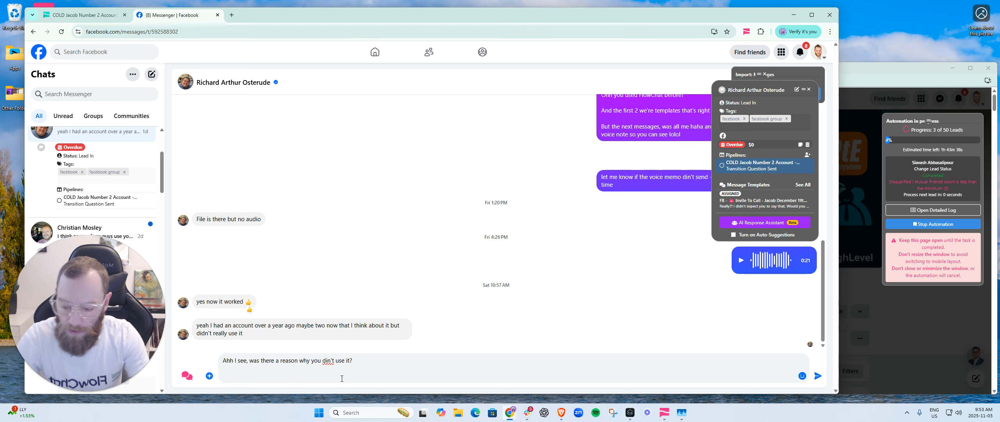
text(Maybe we can)
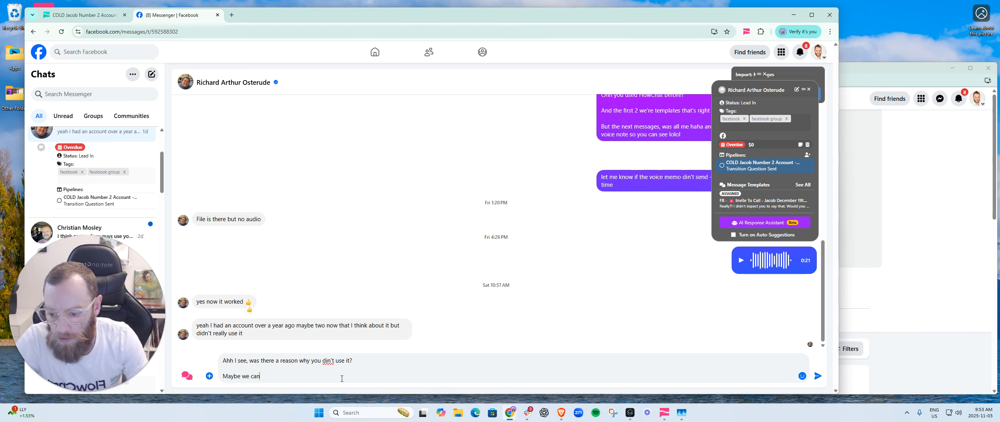
text( set up)
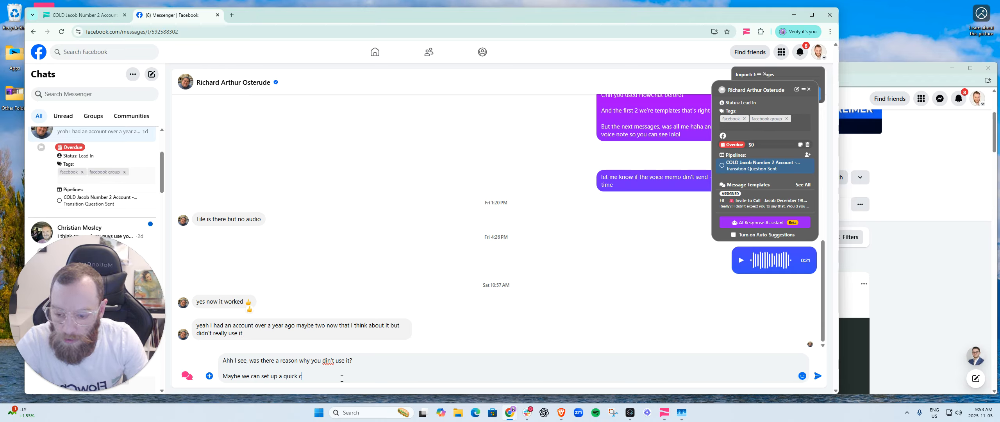
text( a quick zo)
key(BackSpace)
text(video chat a)
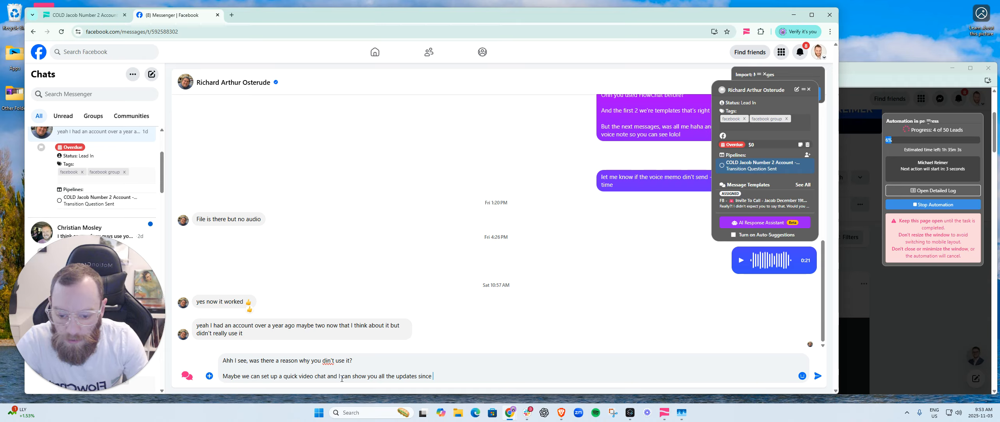
text(nd)
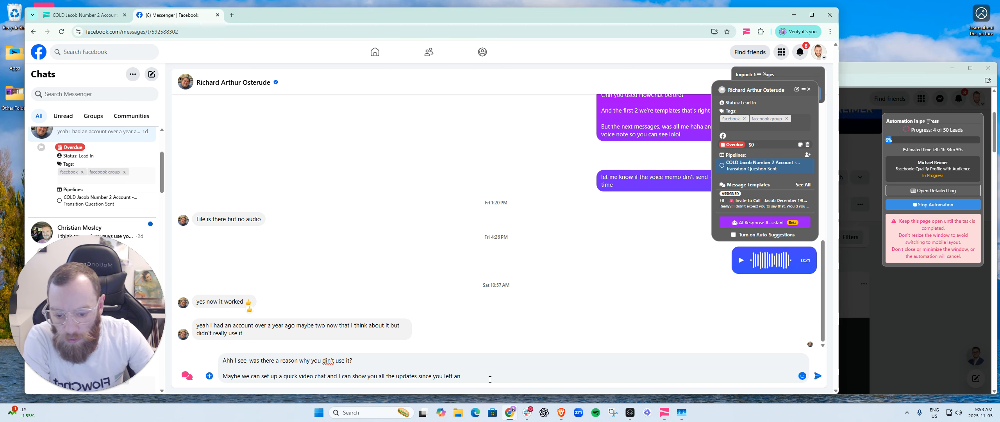
drag(489, 379, 234, 378)
key(BackSpace)
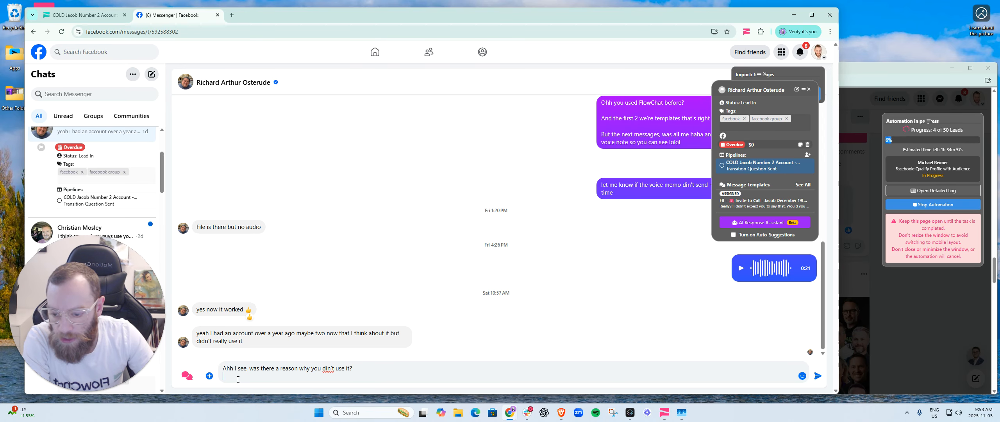
Step: Send the reply and set this lead's follow-up date to November 4, 2025
key(Return)
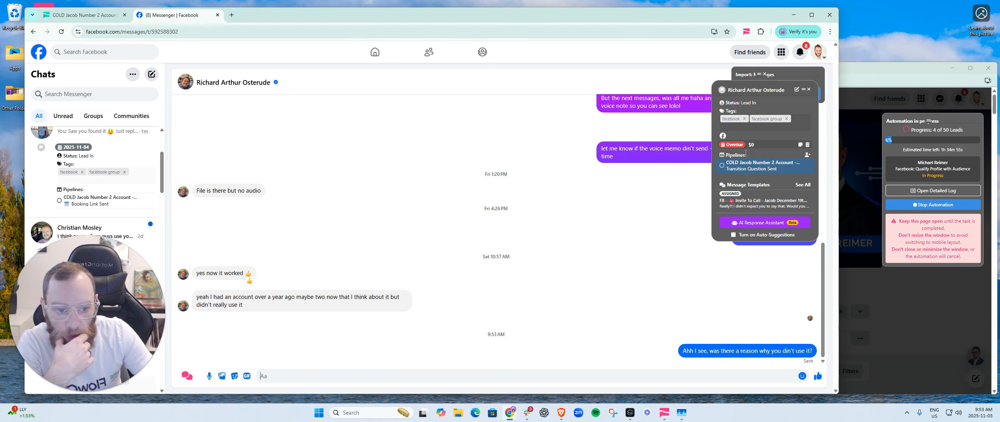
click(735, 144)
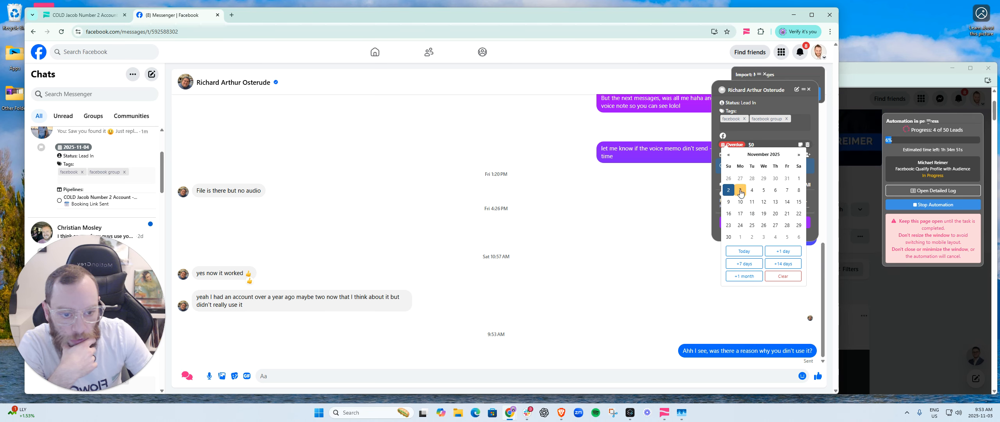
click(741, 203)
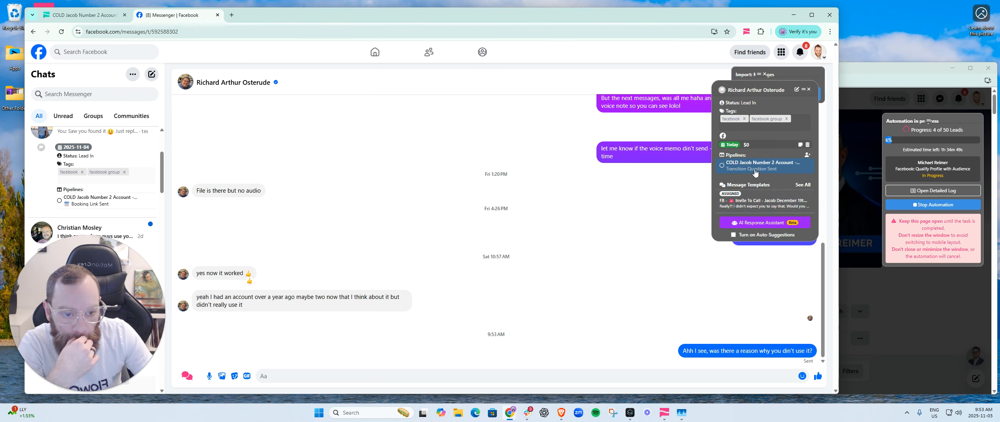
click(732, 145)
click(736, 201)
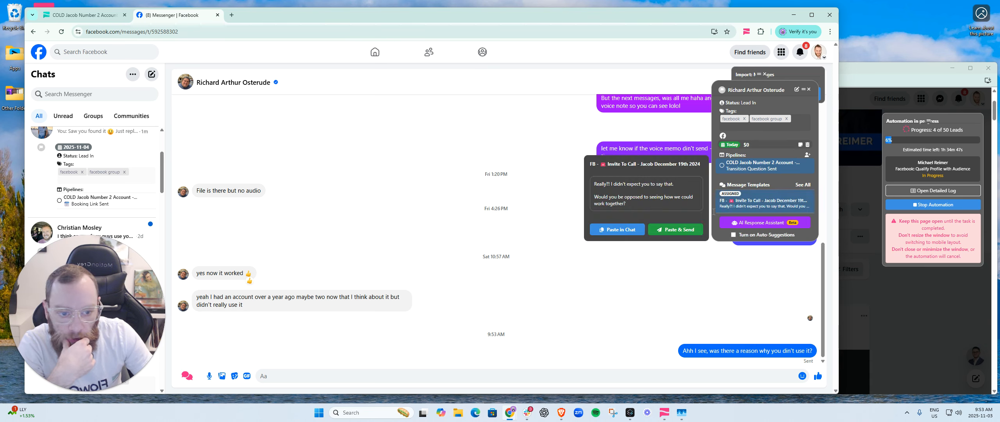
Step: Open the unread chat of the lead due today and react with a thumbs-up to "I'm down for a demo"
scroll(101, 212, down, 2)
scroll(100, 190, up, 1)
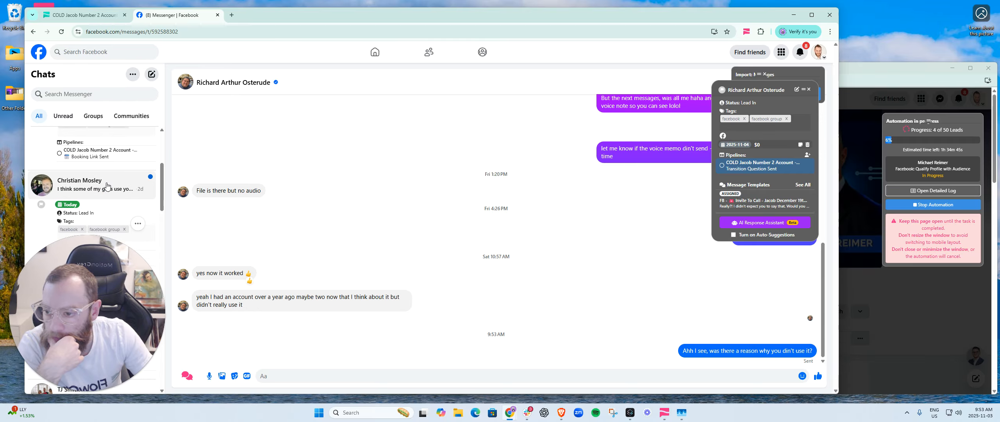
click(104, 195)
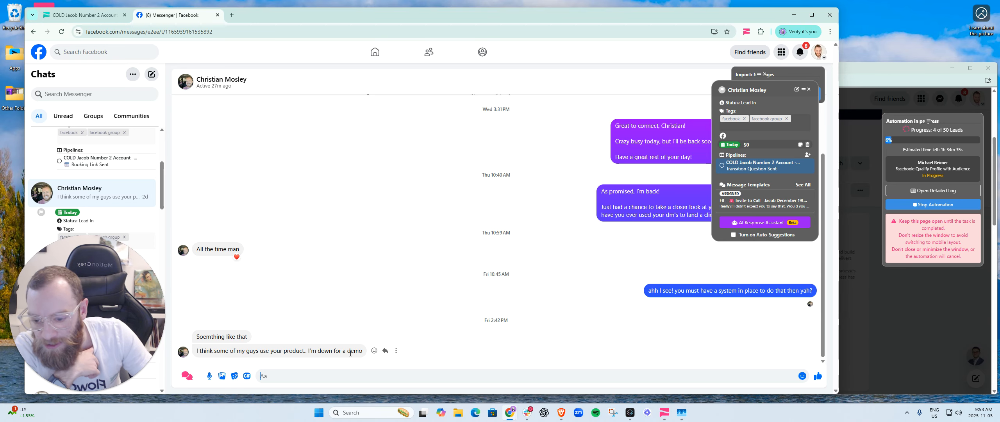
click(374, 350)
click(409, 337)
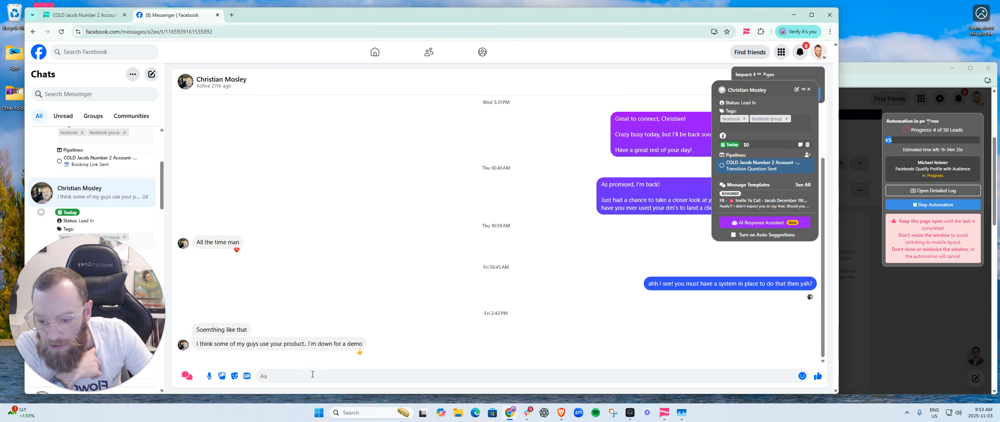
Step: Begin the reply with "let's do it! grab a time with my right hand" followed by the colleague's first name
text(Sounds)
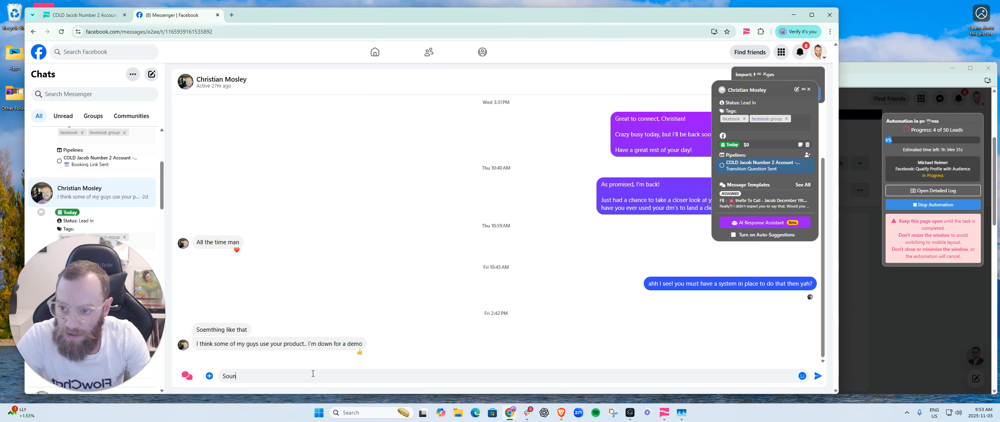
key(BackSpace)
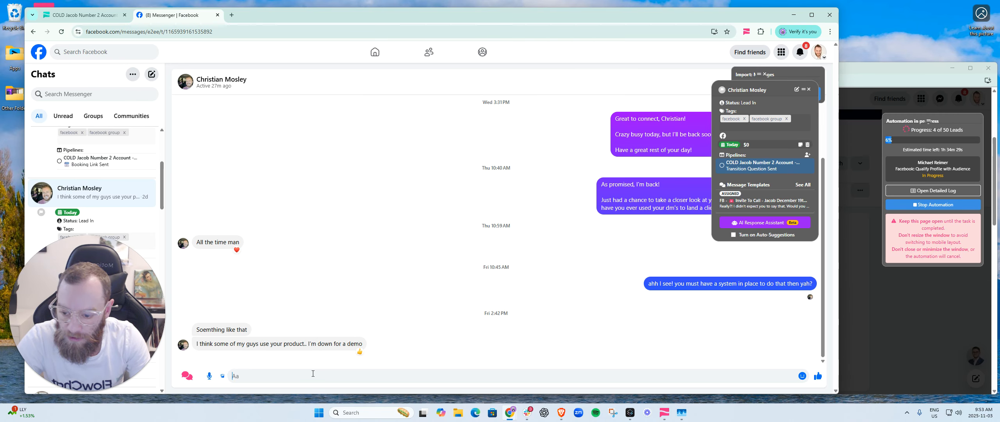
text(let's do it! grab a time with my top)
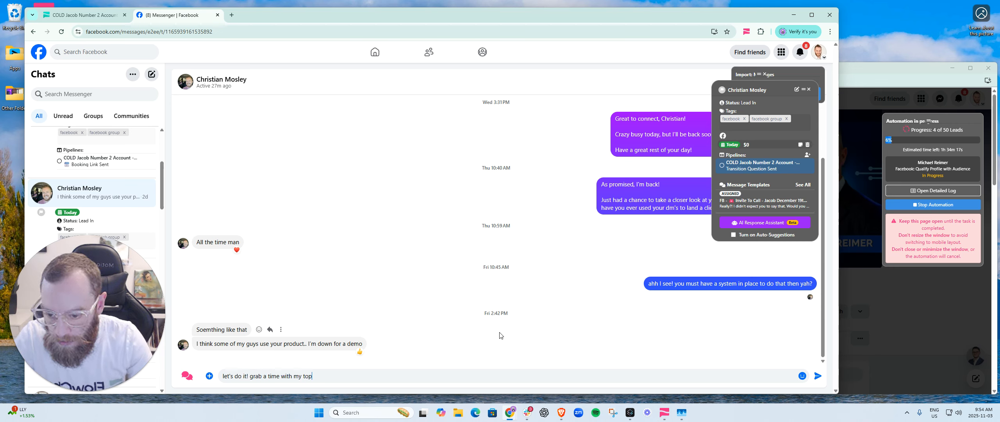
key(BackSpace)
key(BackSpace)
key(BackSpace)
text(right hand April)
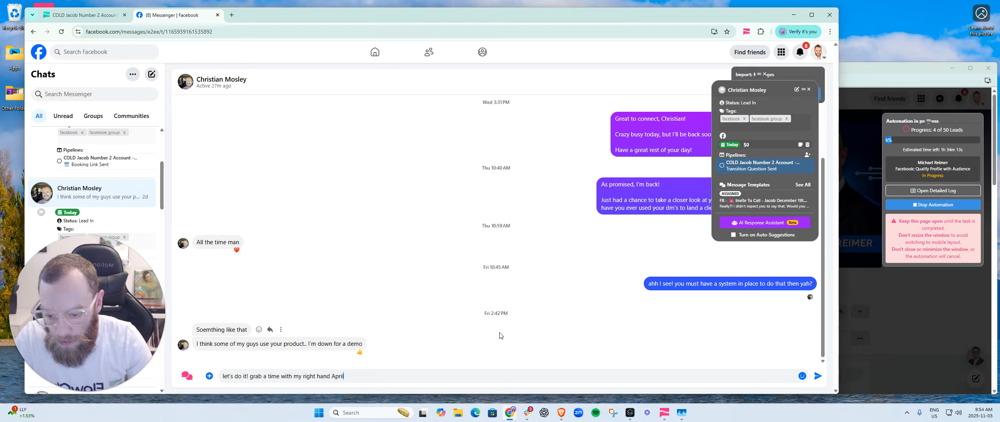
Step: Complete the reply with ", she'll walk you through a quick demo and answer any questions you have;" plus the fwc.li booking link, and send it
text(, she'll walk you through a q)
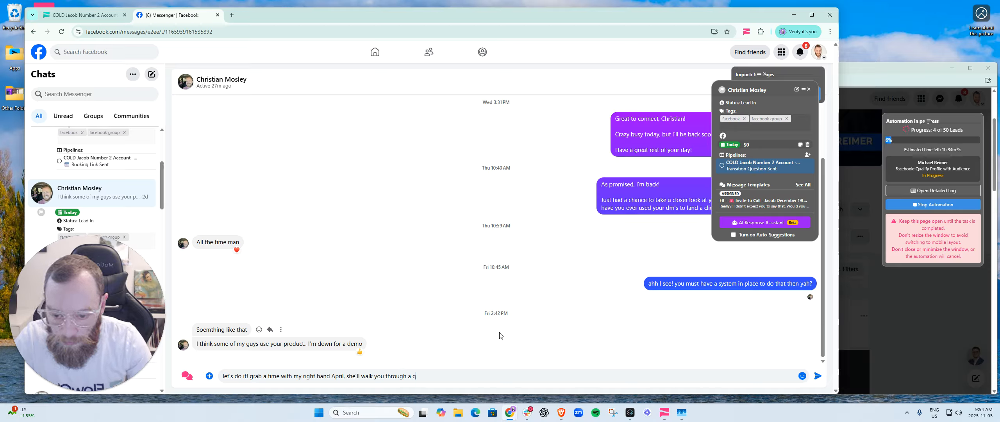
text(uick demo and a)
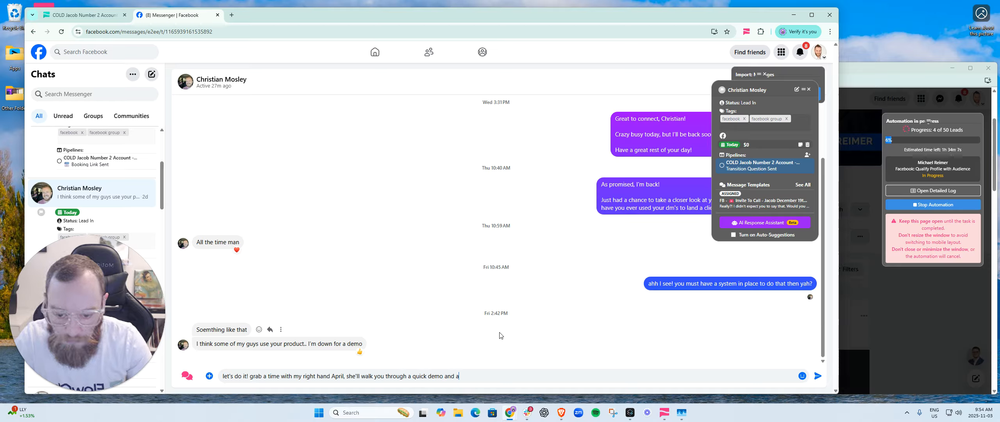
text(nswer any q)
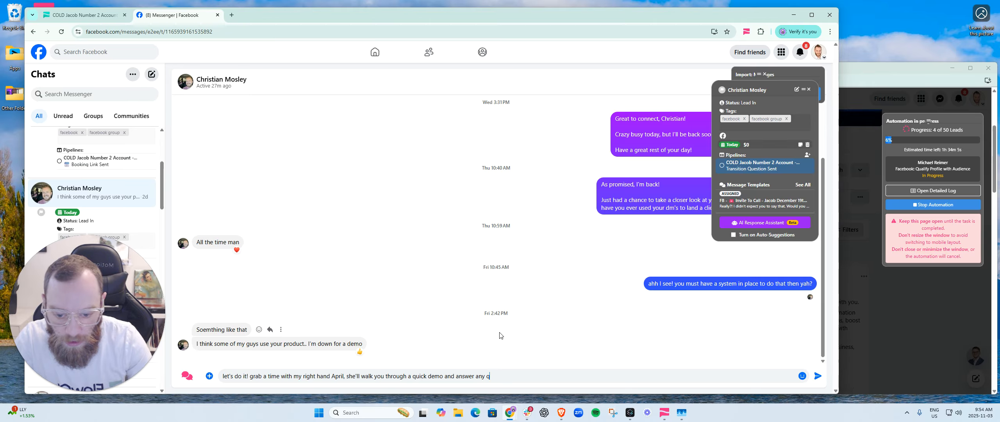
text(uestions you have)
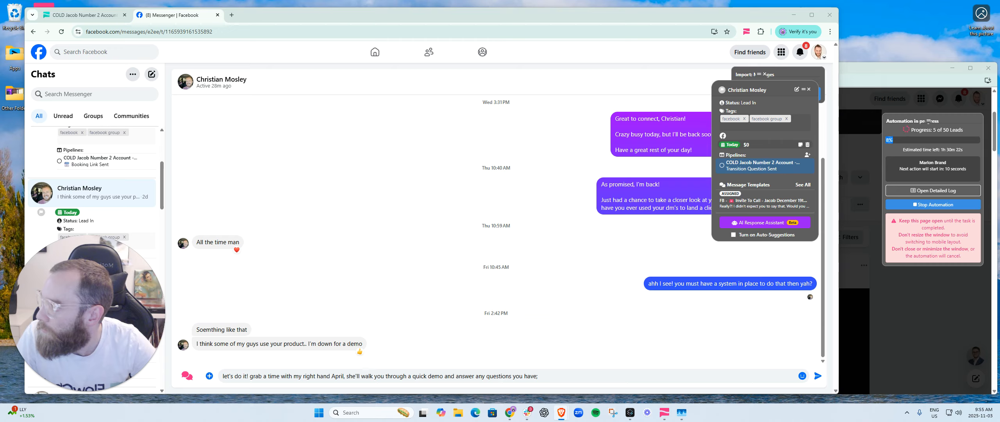
text(https://fwc.li/april-fb-jl)
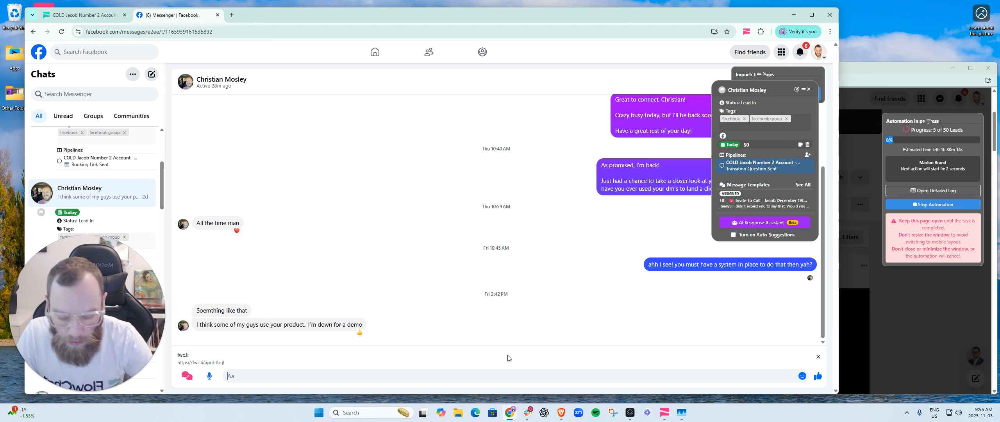
key(Return)
Step: Move this lead to the Booking Link Sent stage of the COLD Jacob Number 2 Account pipeline
click(762, 165)
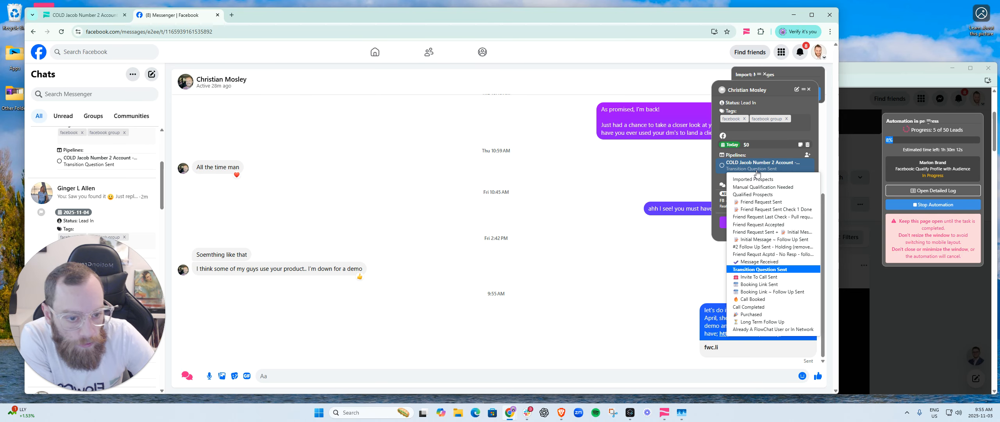
click(759, 284)
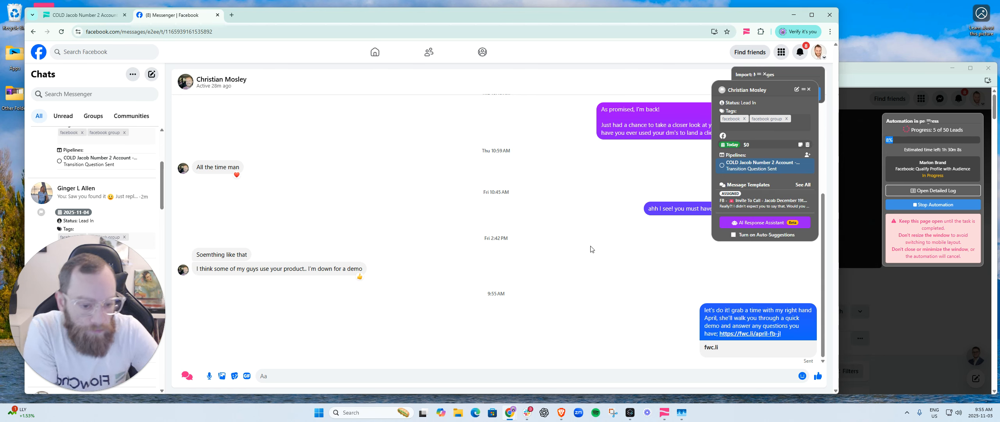
click(502, 376)
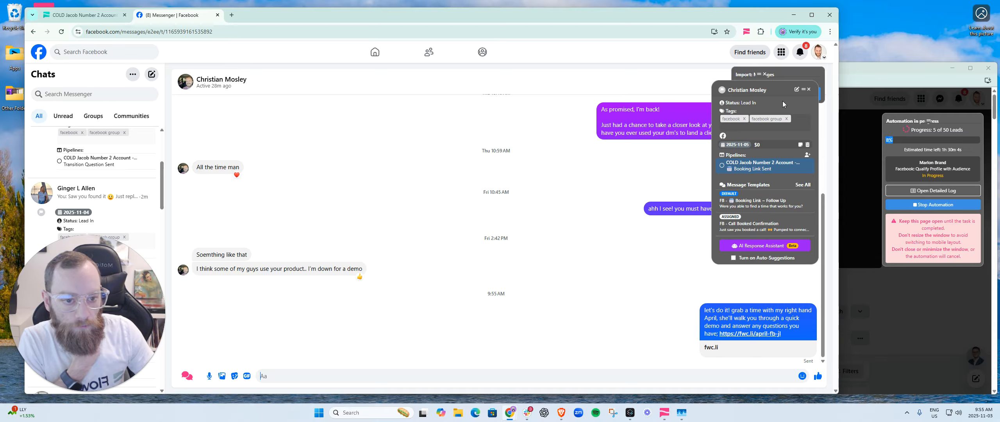
Step: Open the next overdue lead's chat and react with the crying face to the message ending in "Go Jays go!"
scroll(109, 294, down, 1)
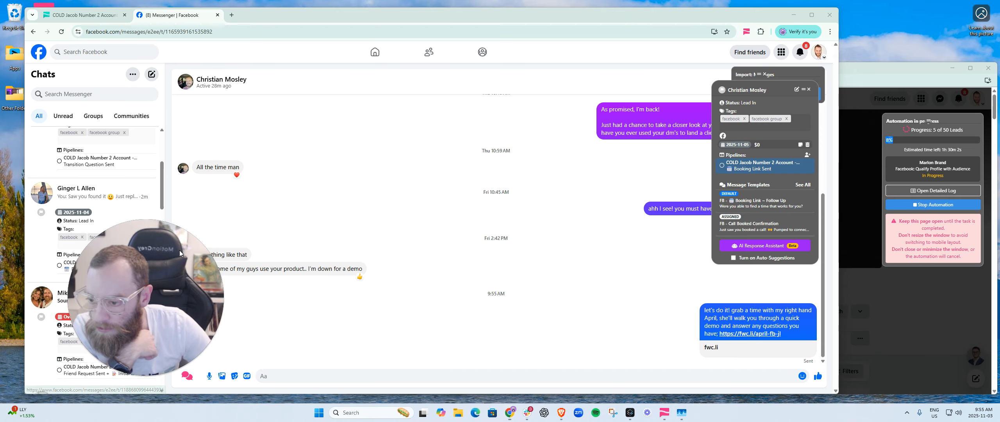
click(109, 294)
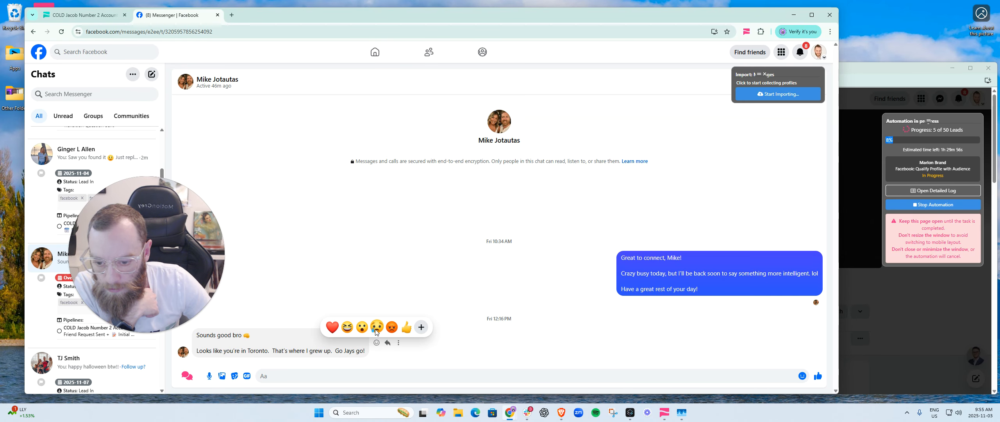
click(376, 330)
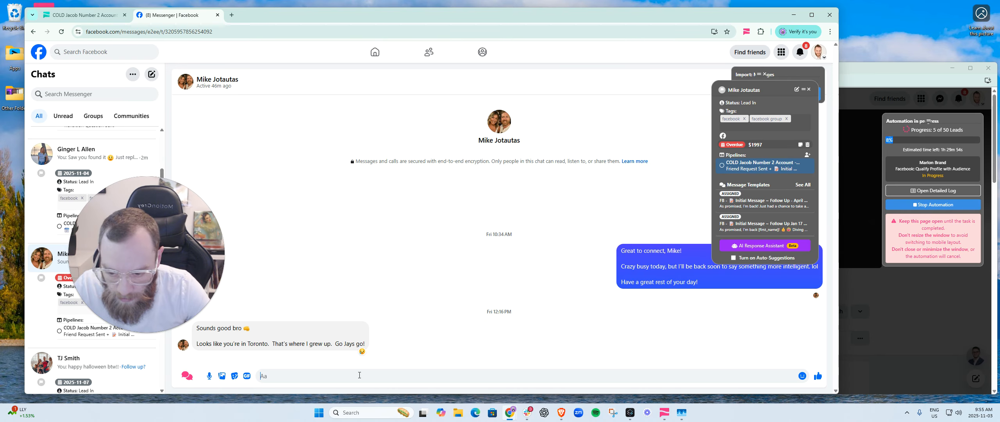
Step: Send this lead "aww man, rough weekend as you can imagine" and a second message, "we're you watching?"
text(aww man)
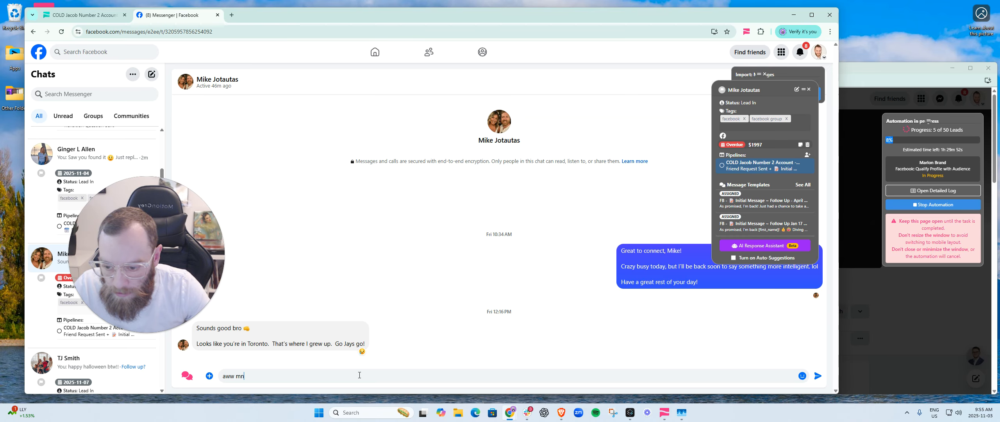
text(, rough weekend as you can imagine)
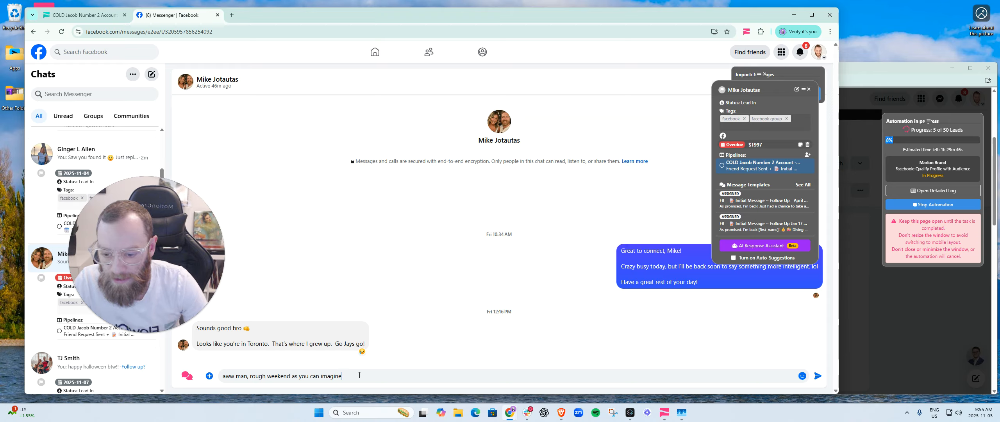
key(Return)
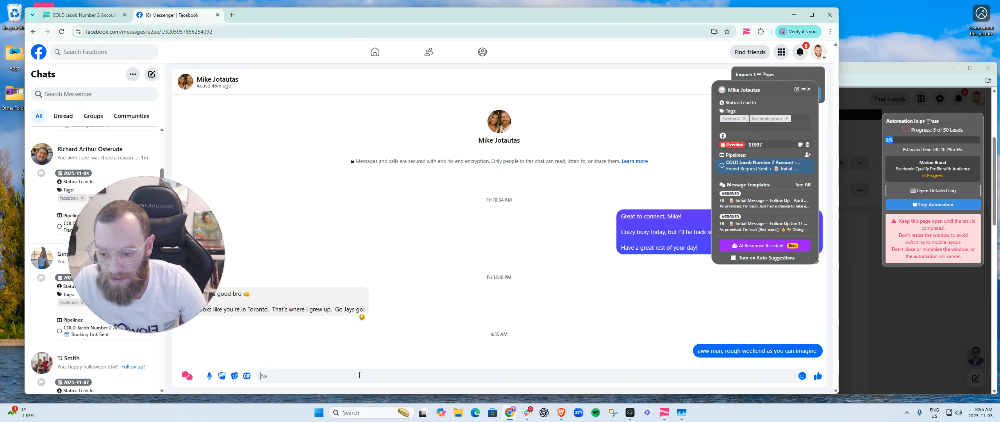
text(we're you wat)
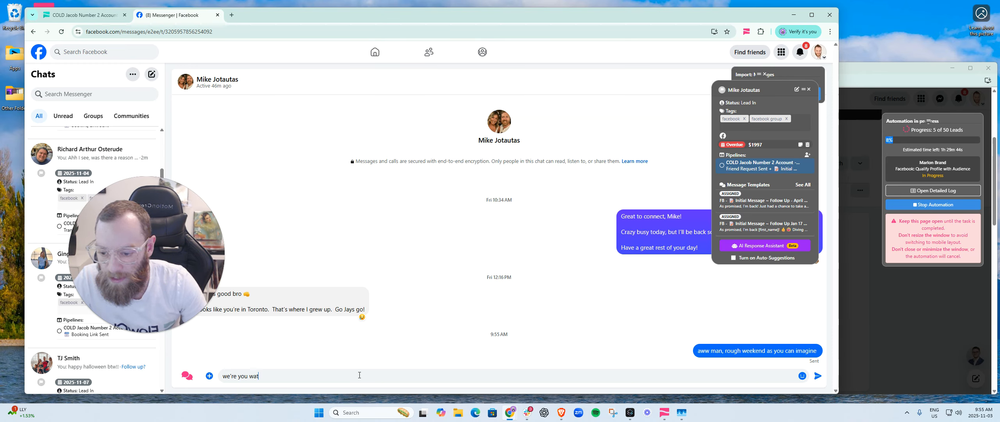
text(cin)
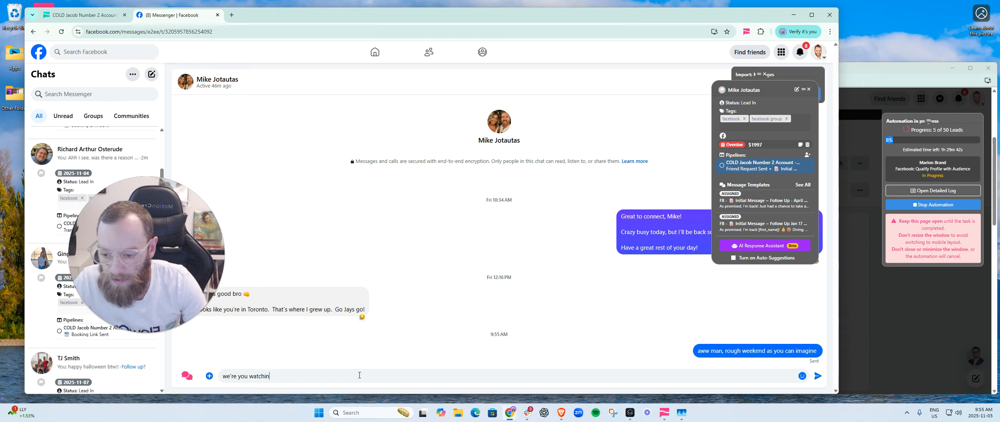
key(Return)
Step: Send this lead a third message, "p.s. what part of Toronto? I'm in the west end :)"
text(p.s. what)
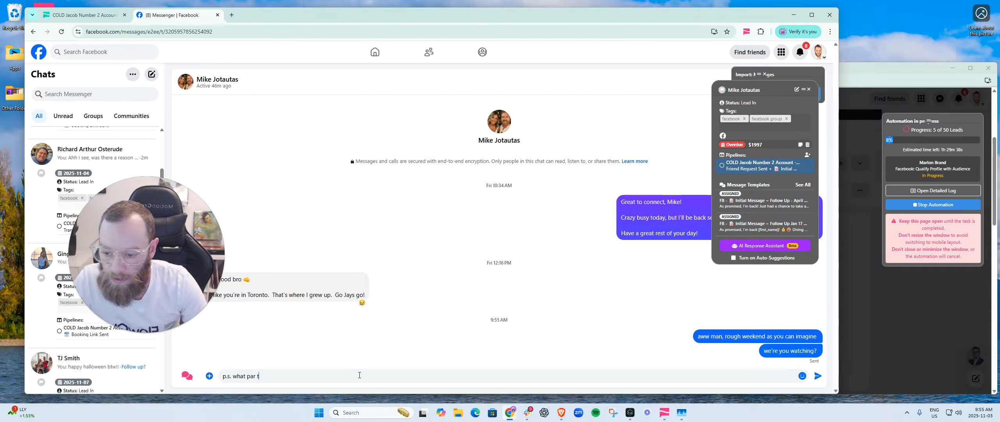
text( part of Toronto? I')
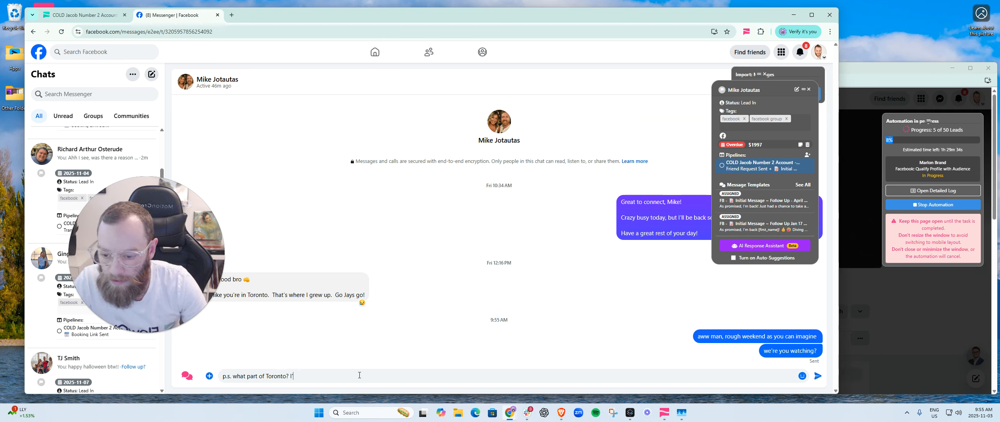
text(m in the wes)
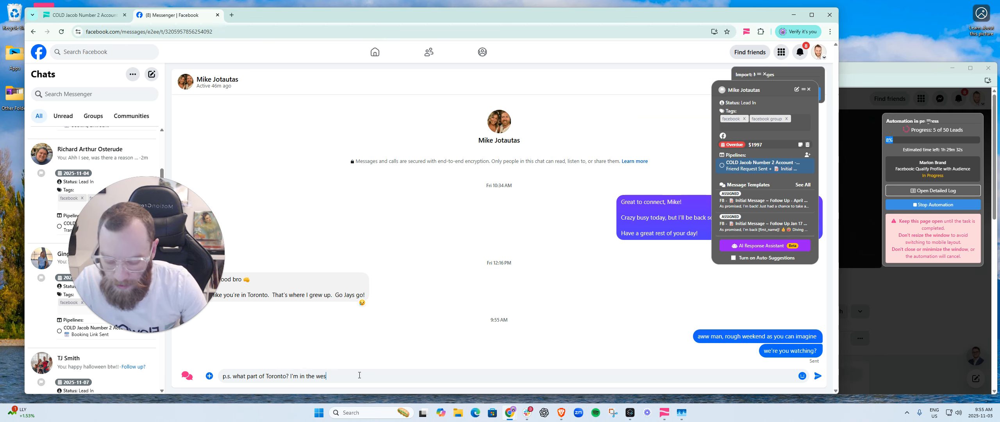
text(t end :))
key(Return)
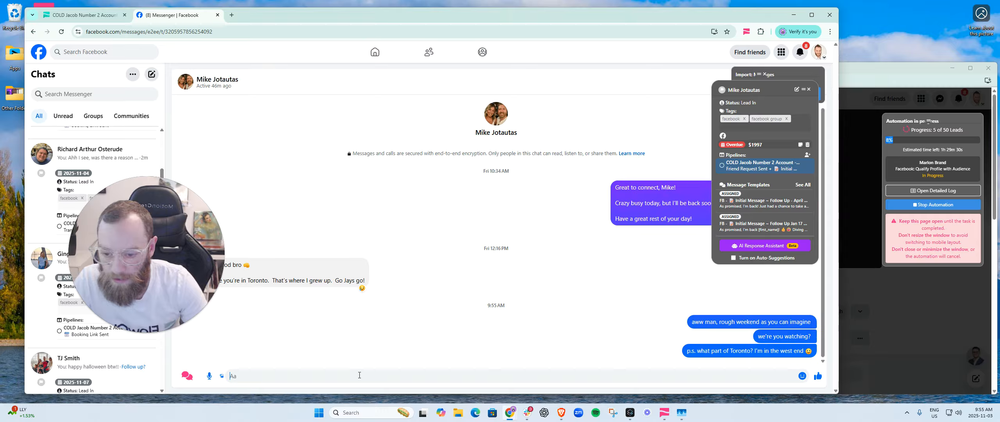
Step: Move this lead to the Message Received stage of the COLD Jacob Number 2 Account pipeline
drag(148, 287, 196, 199)
scroll(145, 296, down, 2)
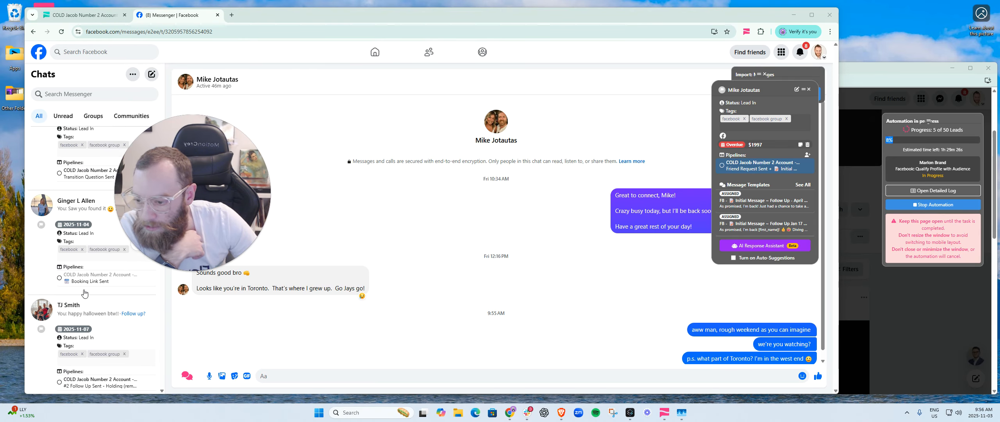
click(762, 166)
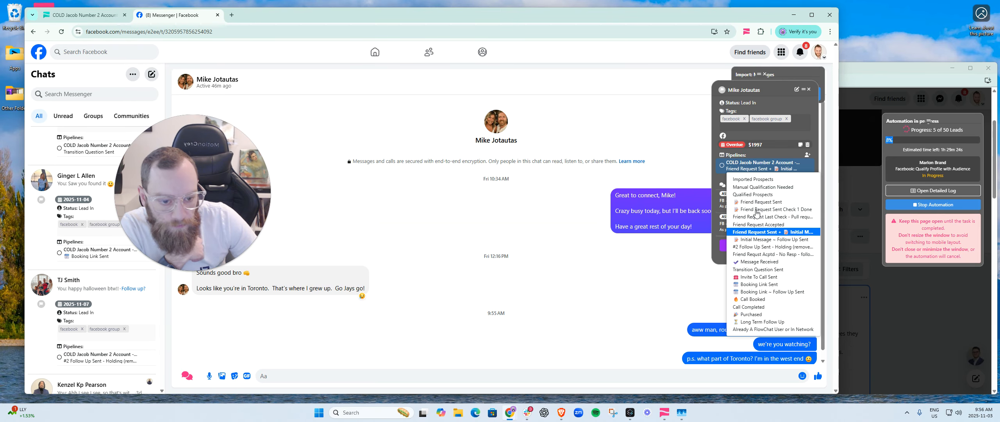
click(757, 262)
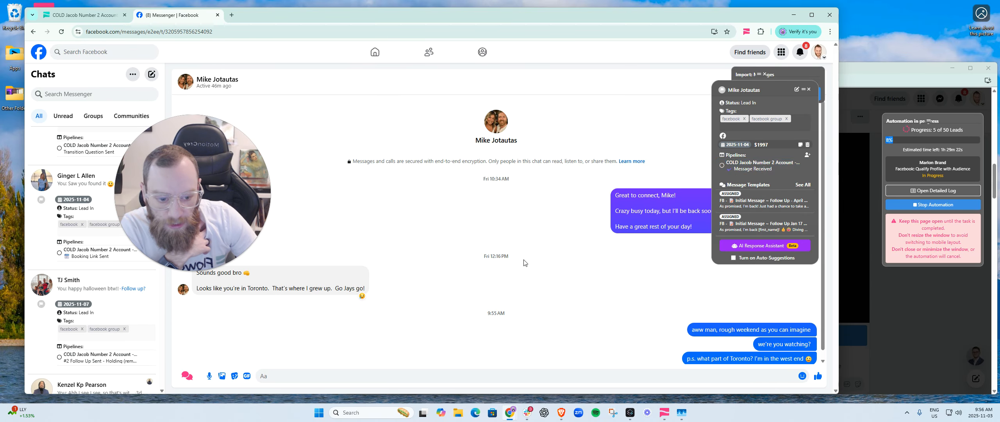
click(514, 379)
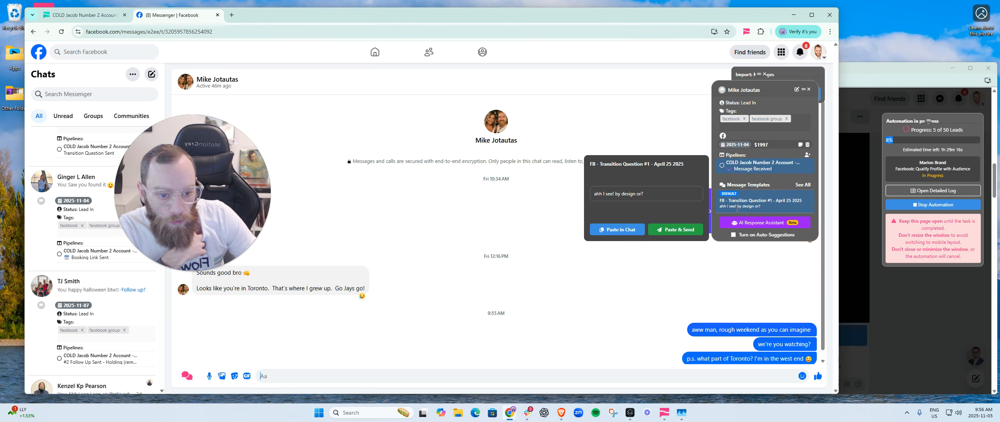
click(747, 168)
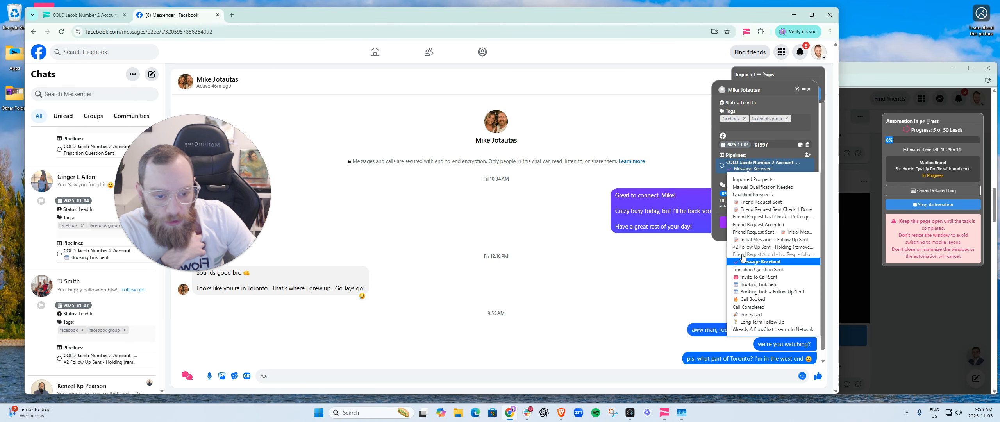
click(738, 170)
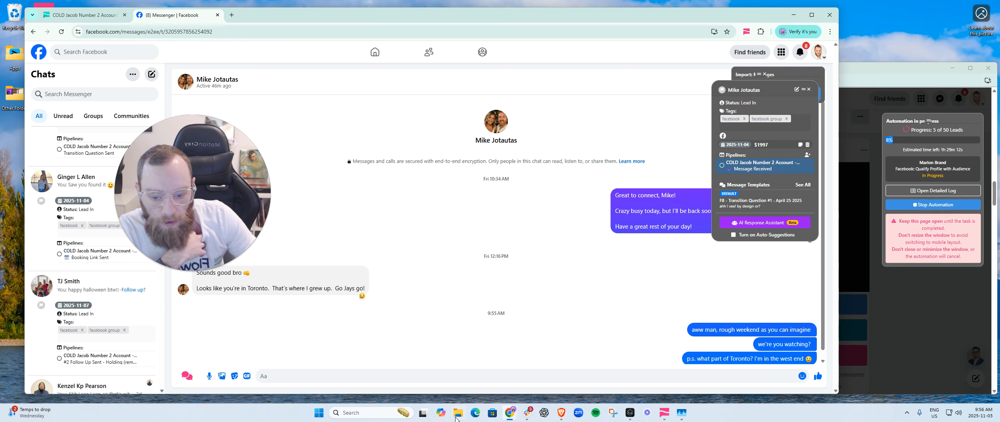
drag(234, 221, 311, 275)
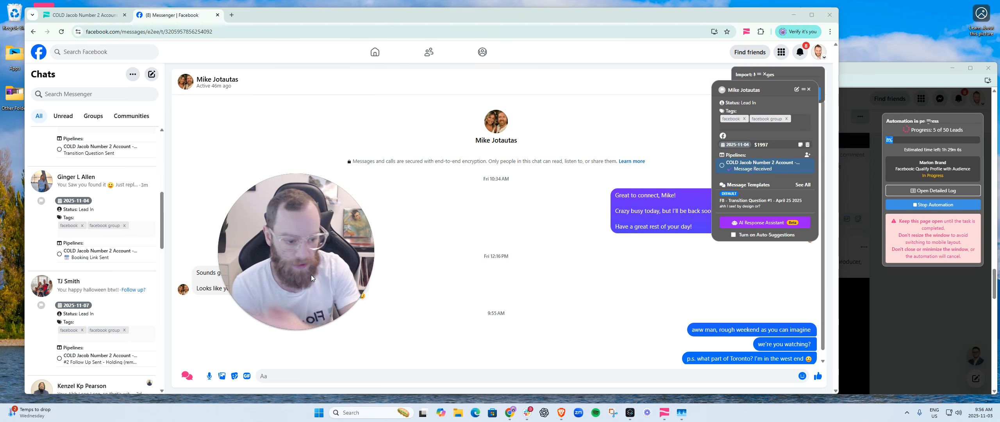
Step: Open the chat of the next lead marked Overdue further down the chat list
scroll(105, 284, down, 1)
scroll(104, 285, down, 2)
click(94, 310)
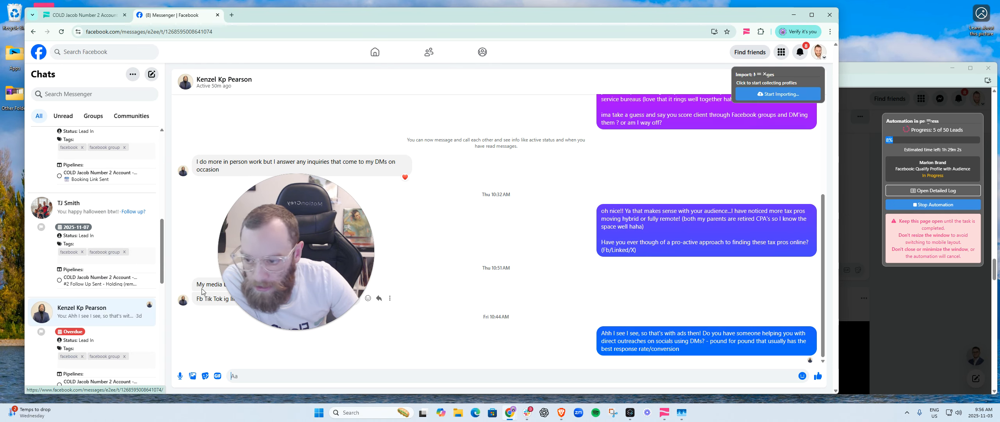
Step: Send this lead "or is it just ads you have help with?" and set the follow-up date to 2025-11-04
drag(265, 252, 93, 149)
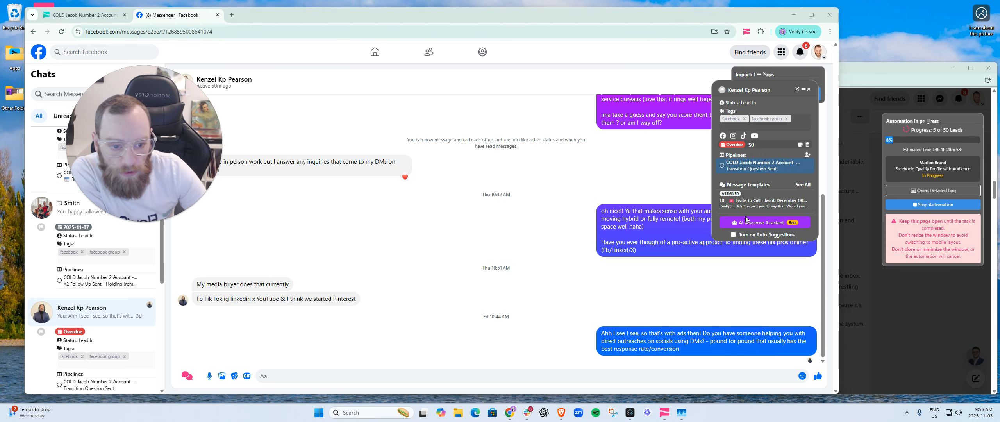
click(662, 375)
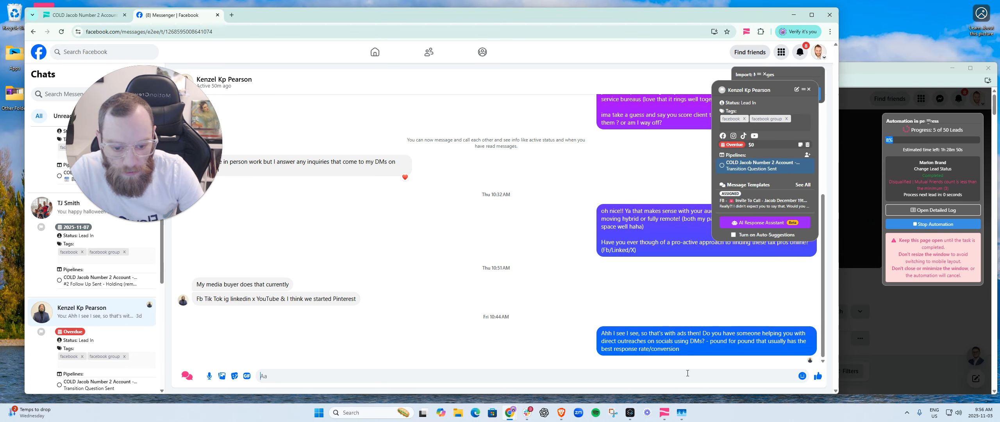
text(or i)
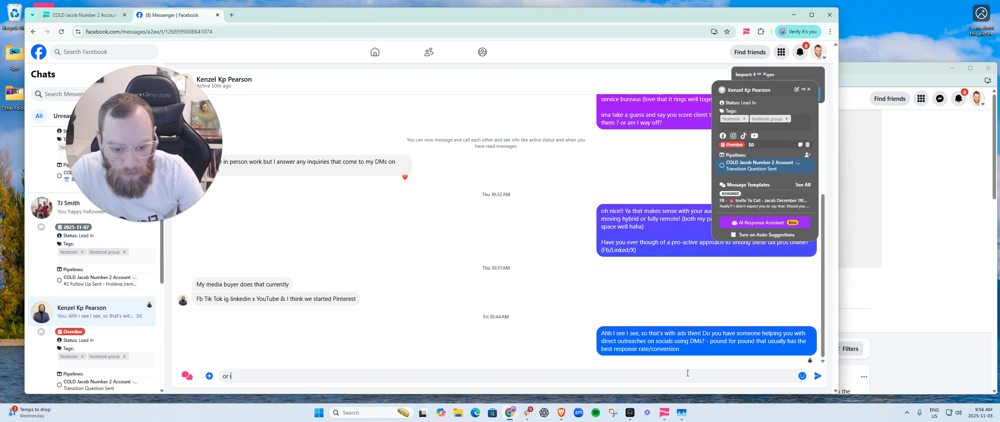
text(s it)
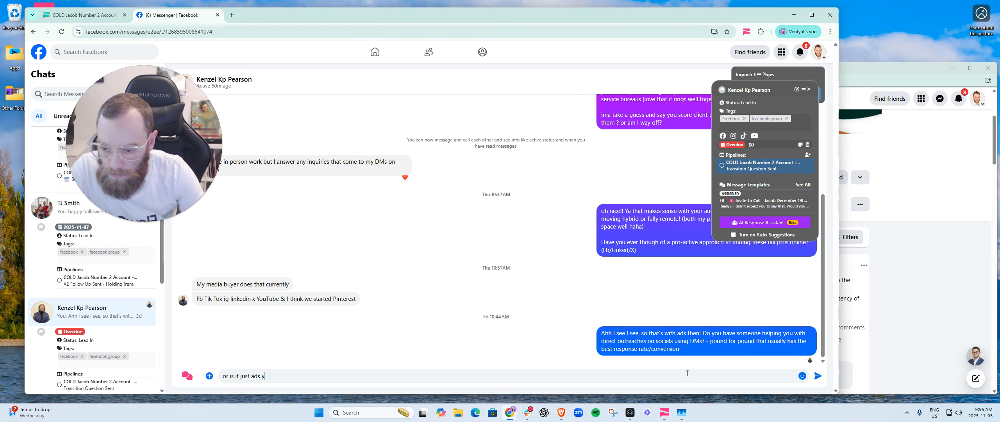
text(just ads you have help with?)
key(Return)
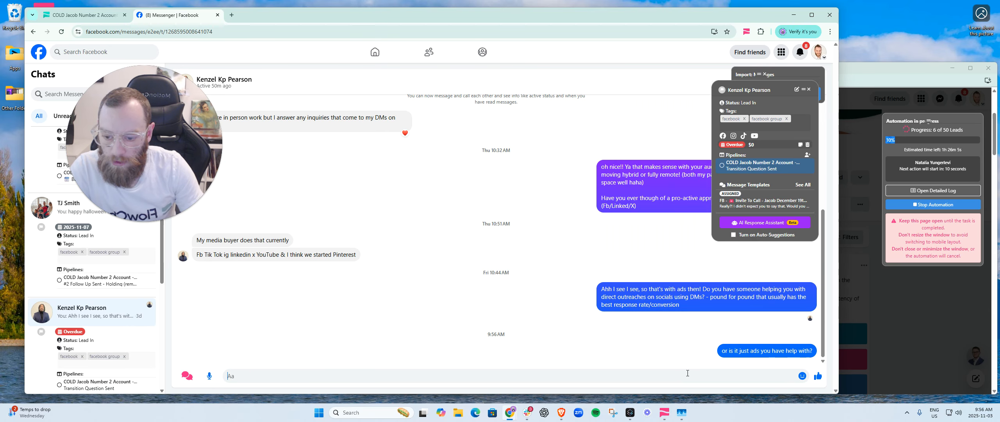
click(729, 145)
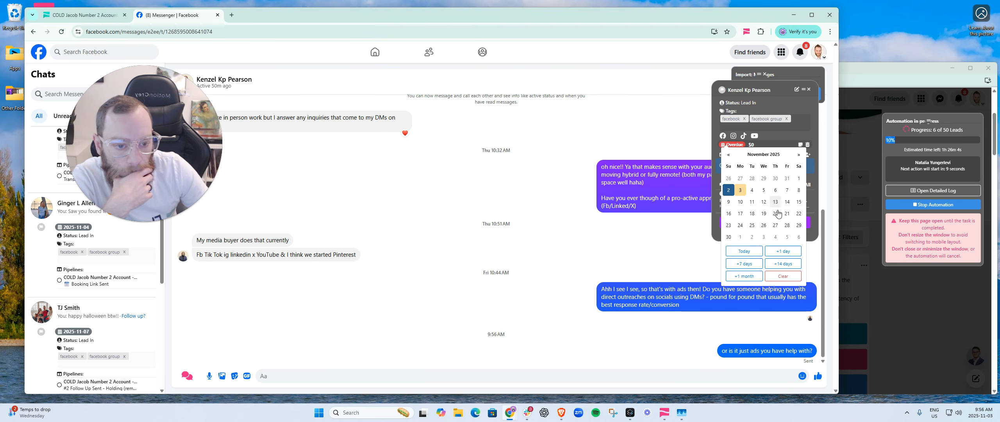
click(750, 190)
Step: Open the chat of the lead whose last message begins "btw - I'm the VP of sales" further down the chat list
scroll(93, 283, down, 4)
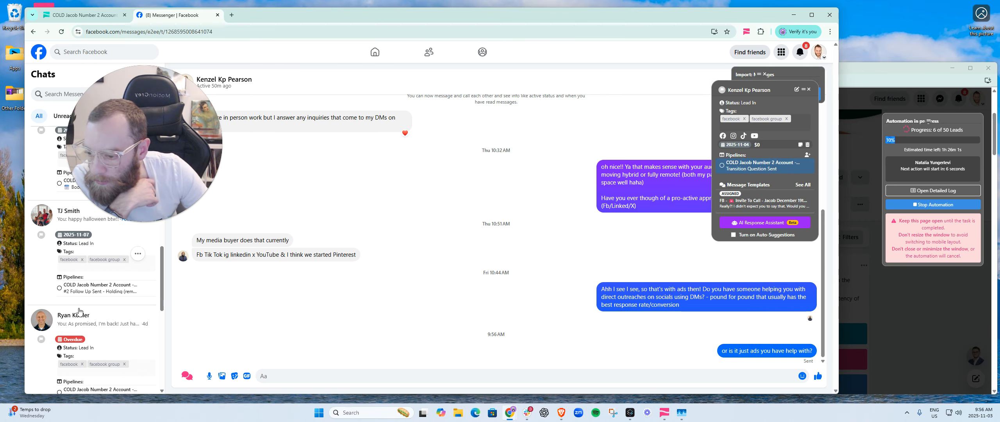
scroll(93, 283, down, 3)
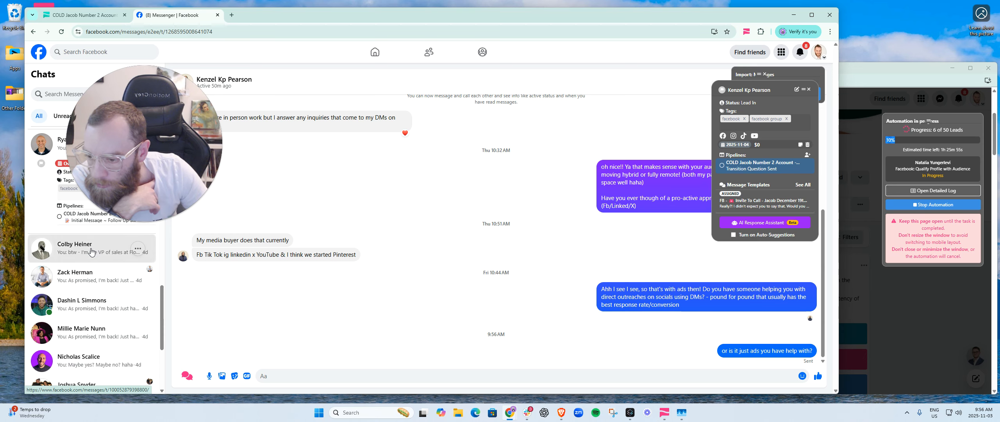
click(91, 252)
scroll(163, 305, down, 2)
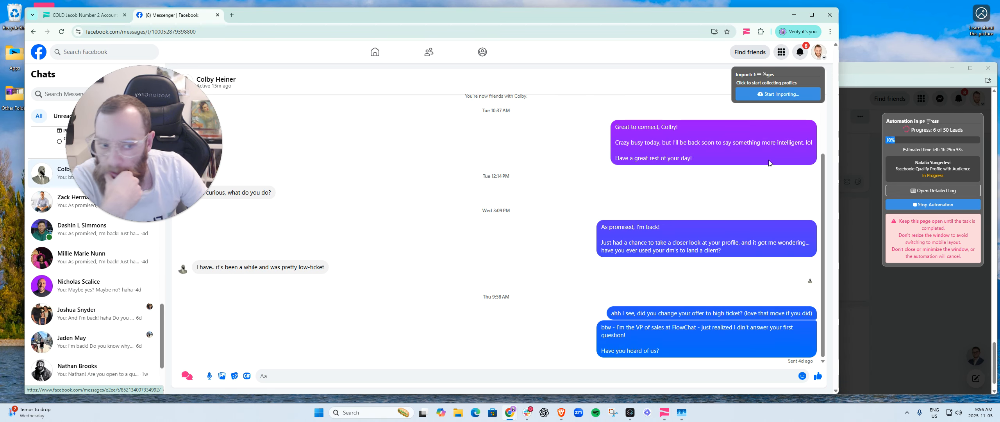
click(885, 69)
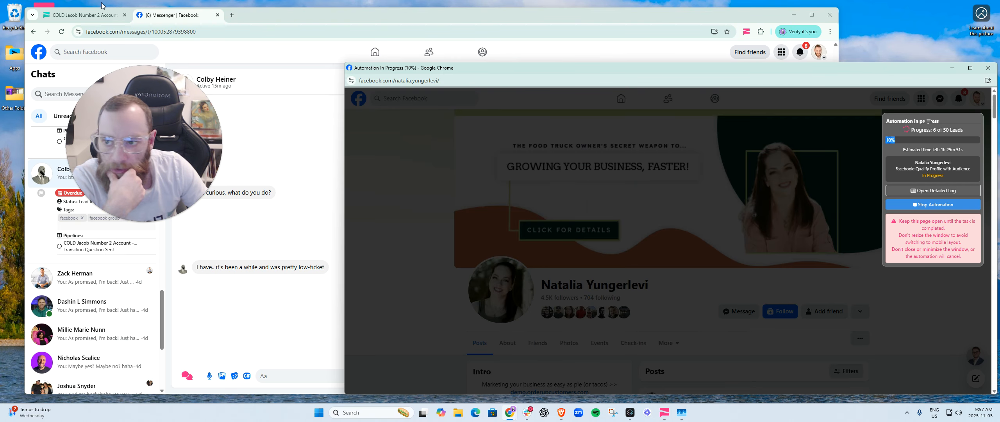
Step: Switch to the FlowChat pipeline board, look across its stages up to Transition Question Sent and reload the board
click(84, 15)
click(431, 253)
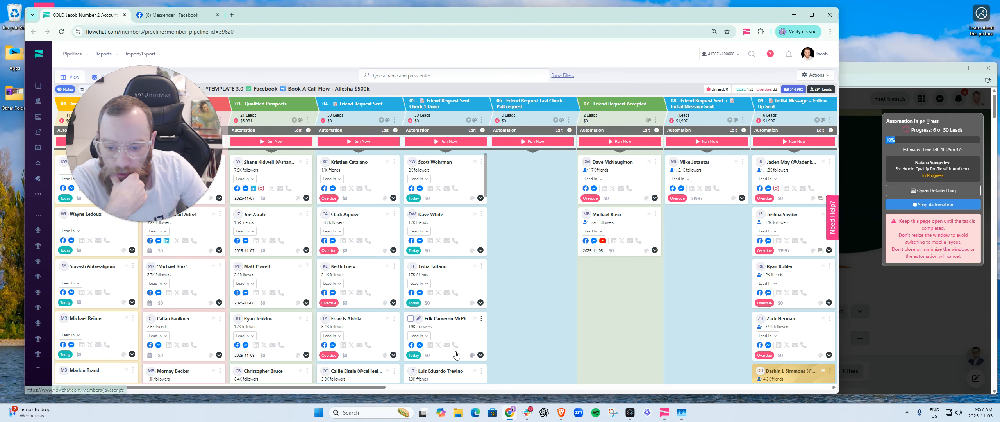
drag(341, 388, 436, 375)
right_click(436, 375)
click(425, 382)
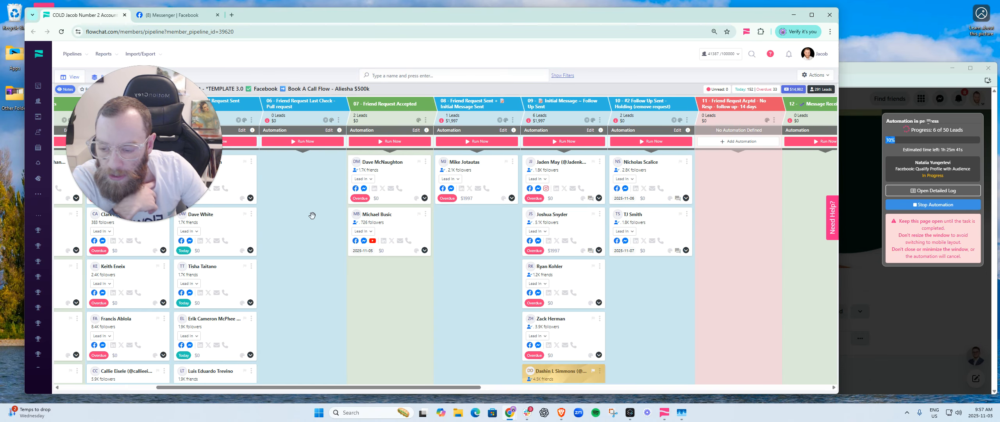
drag(310, 388, 374, 388)
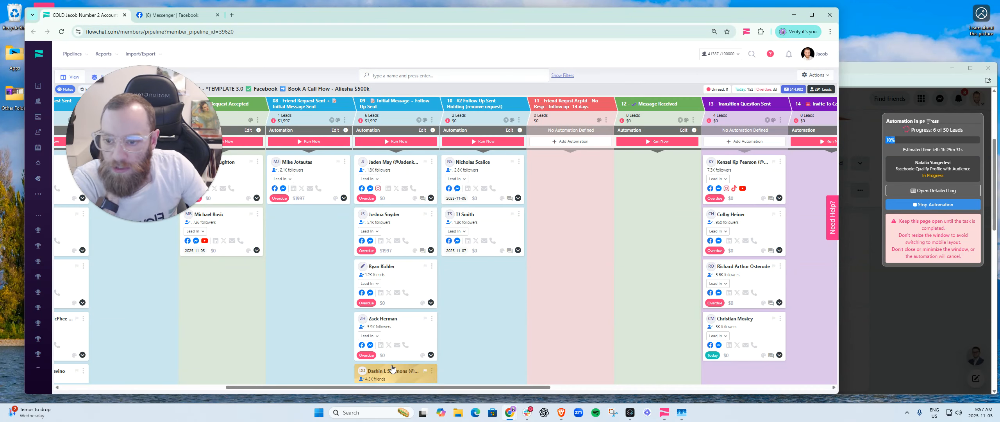
click(61, 32)
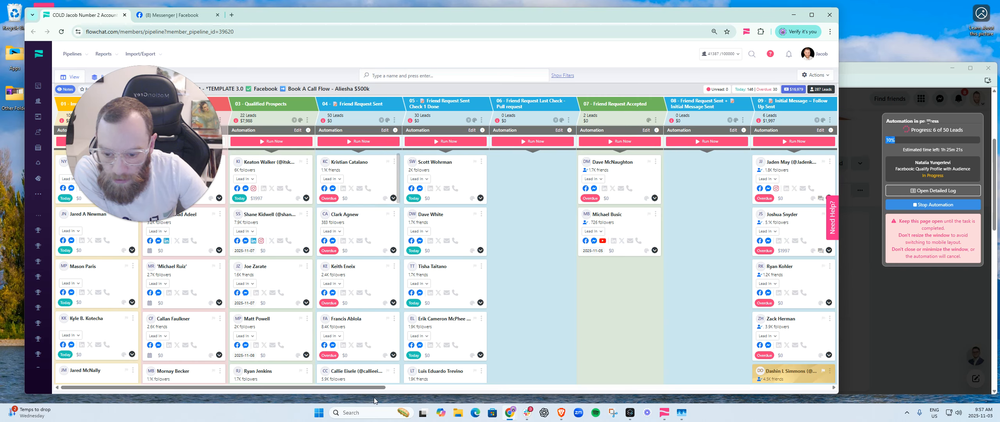
Step: Move the first lead from Booking Link Sent to Booking Link – Follow Up Sent and view that stage's automation actions
drag(375, 387, 712, 394)
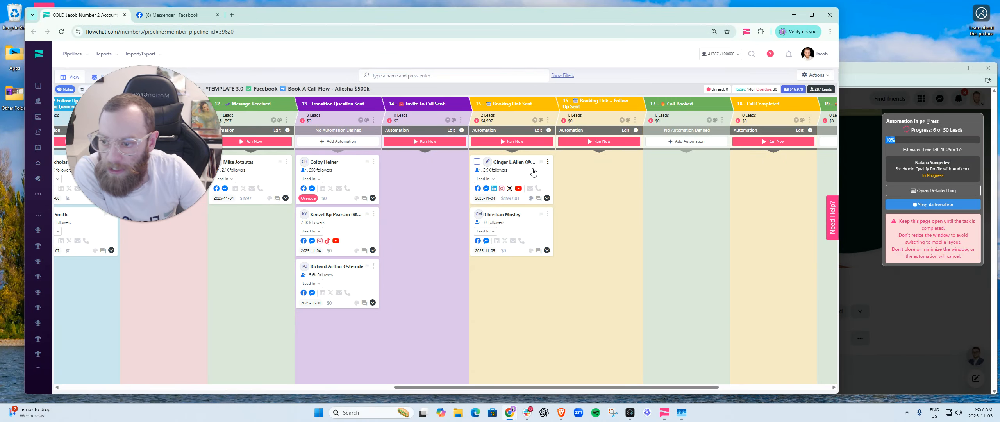
drag(554, 388, 587, 390)
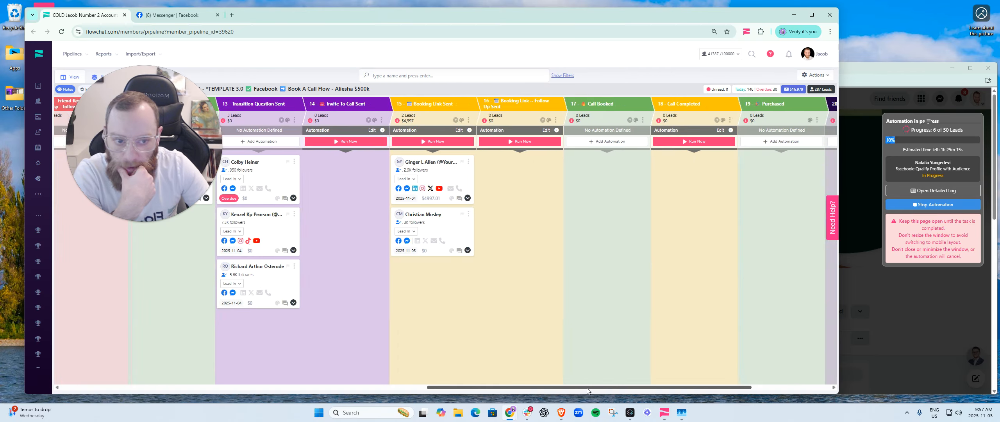
drag(461, 175, 521, 170)
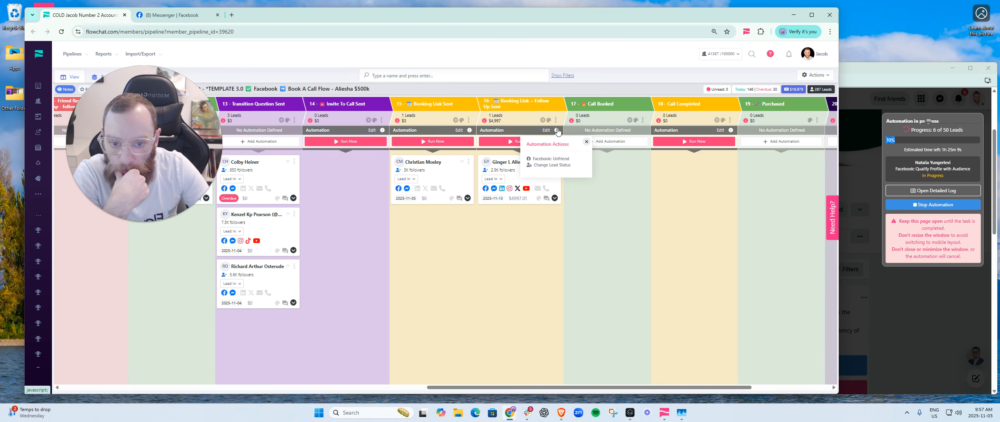
right_click(551, 125)
click(560, 368)
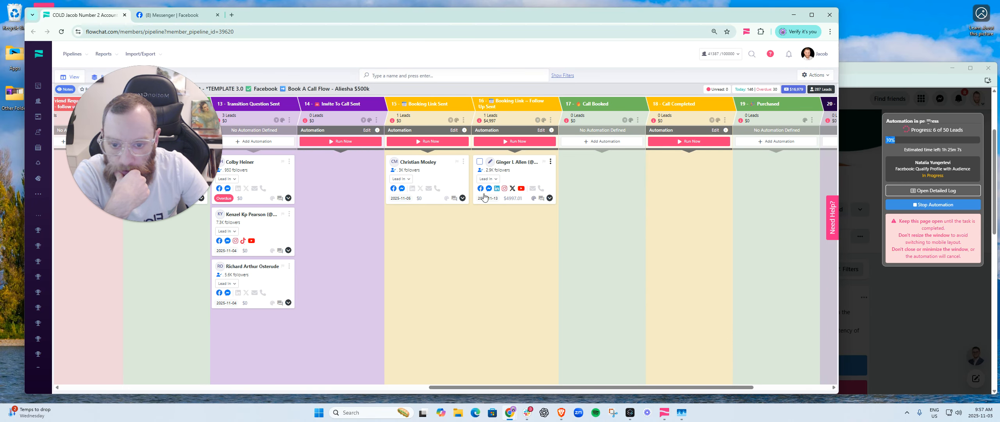
Step: Try moving the third Transition Question Sent lead to Invite To Call Sent, and return it to Transition Question Sent
scroll(523, 379, left, 3)
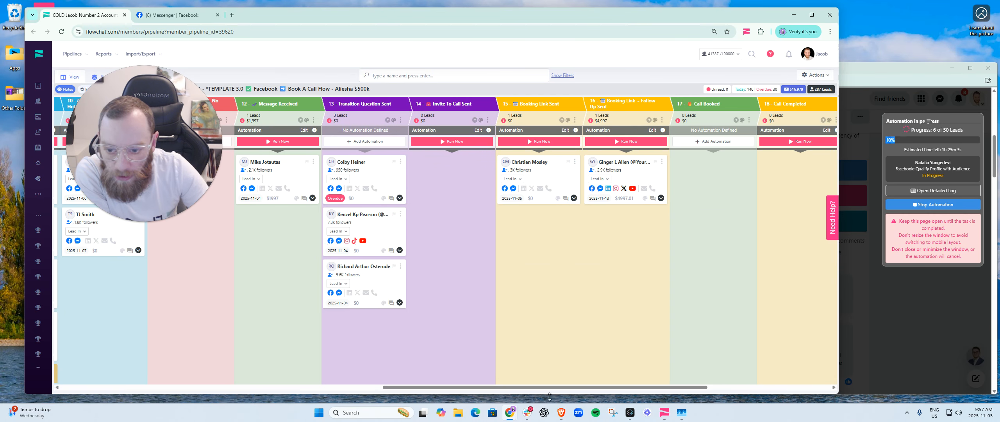
scroll(524, 392, left, 5)
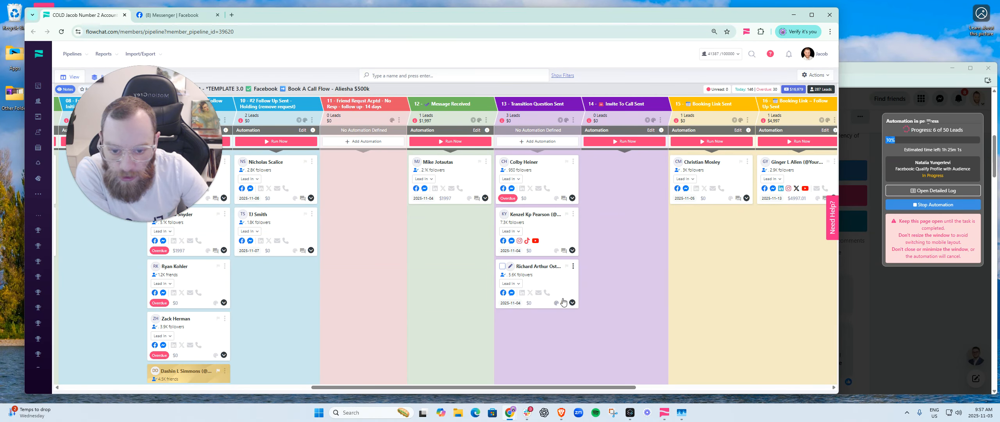
scroll(527, 256, right, 1)
drag(530, 293, 600, 283)
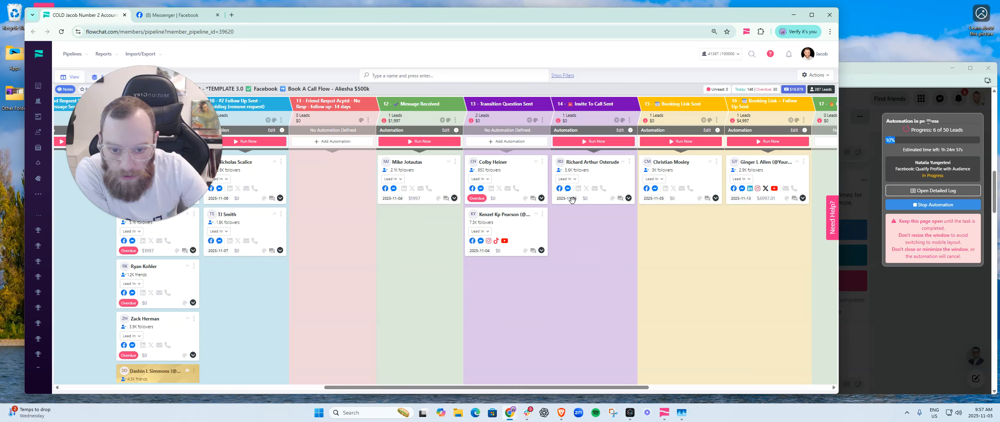
drag(570, 198, 514, 304)
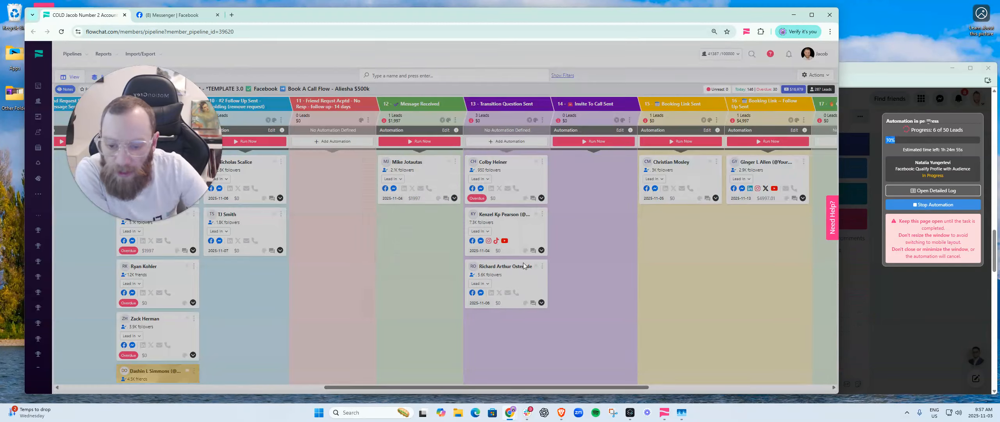
Step: Examine the leads' follow-up dates in the follow-up and message stages and the automation actions of Initial Message – Follow Up Sent
drag(488, 387, 468, 387)
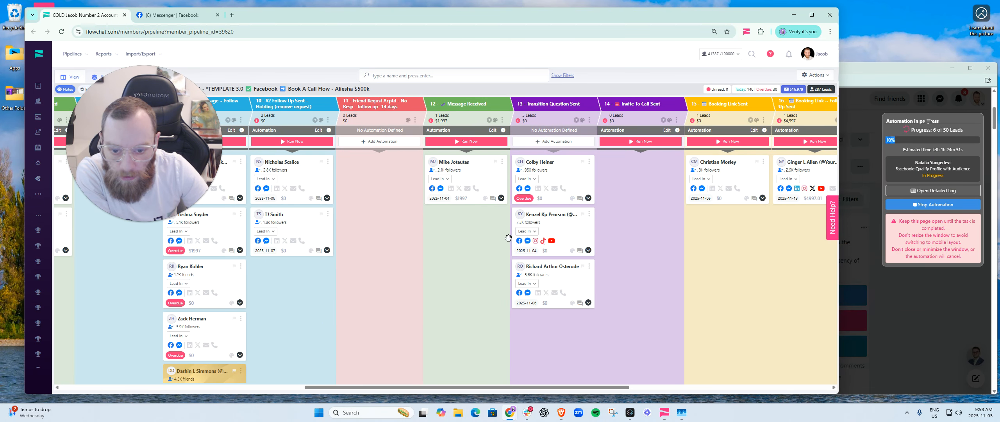
drag(527, 388, 434, 387)
click(551, 120)
drag(507, 387, 513, 390)
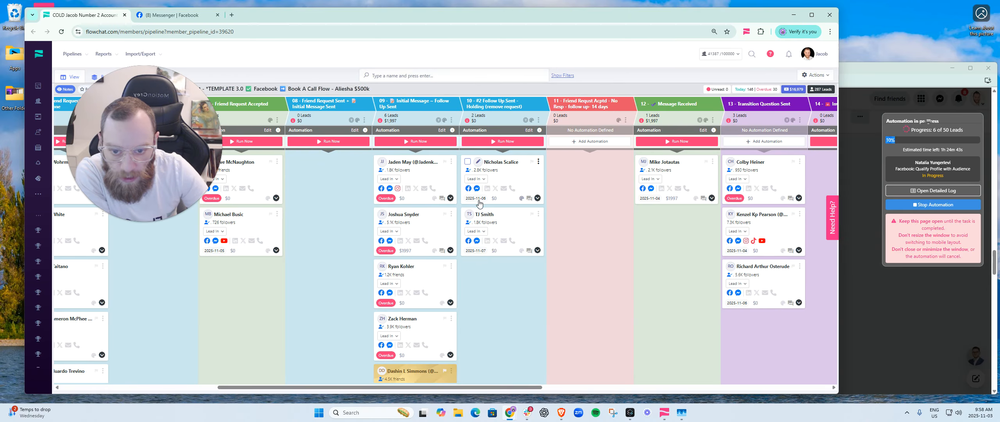
scroll(465, 338, left, 2)
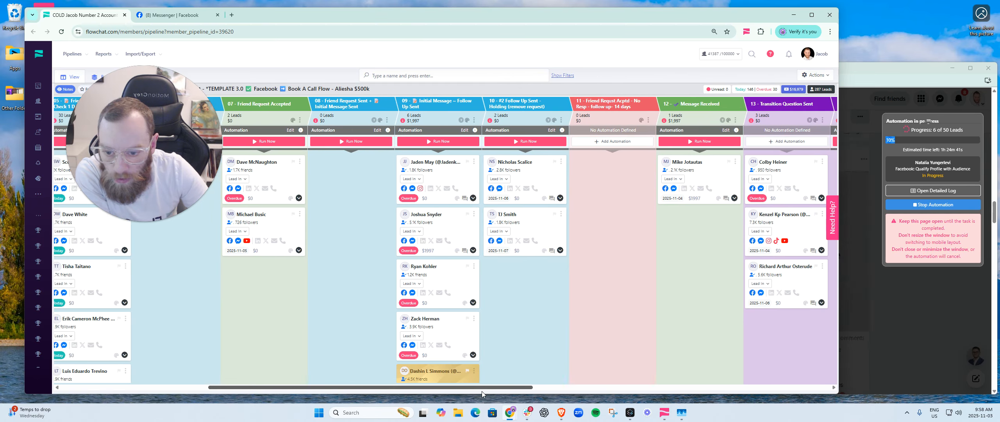
scroll(464, 338, down, 2)
scroll(462, 338, up, 2)
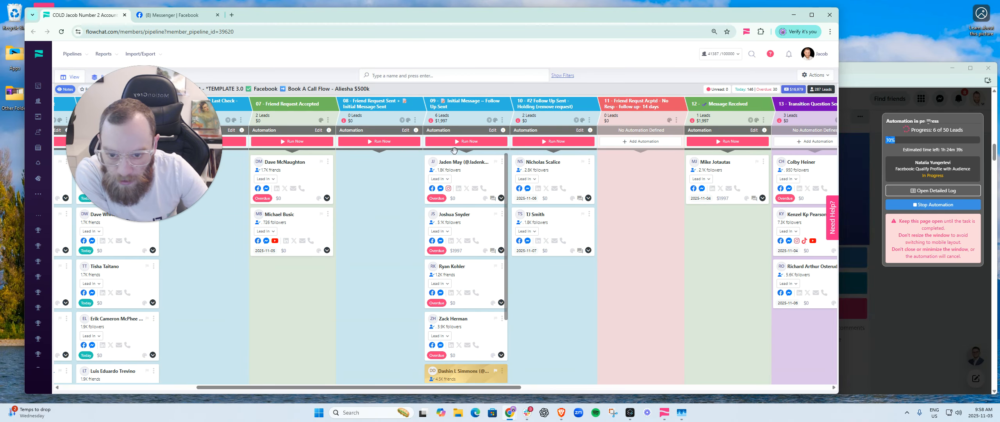
scroll(465, 328, down, 2)
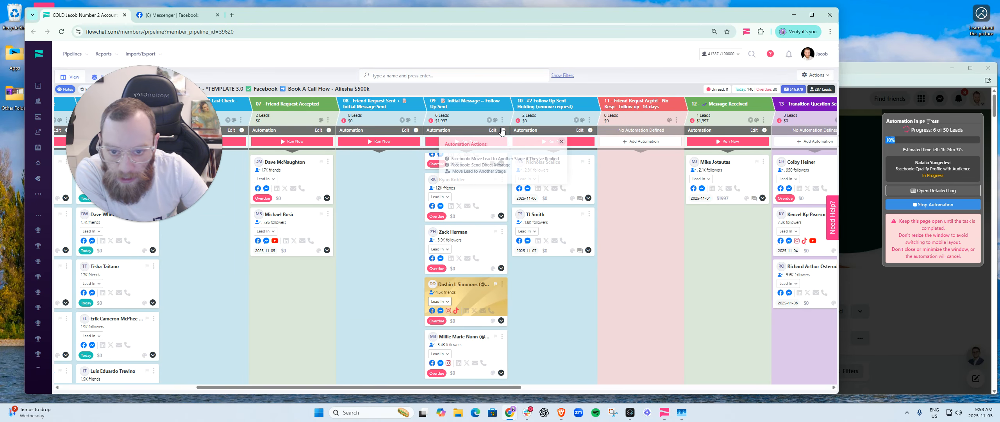
Step: Review the leads in the Qualified Prospects, Friend Request Sent and Friend Request Sent Check 1 Done stages
drag(403, 387, 263, 388)
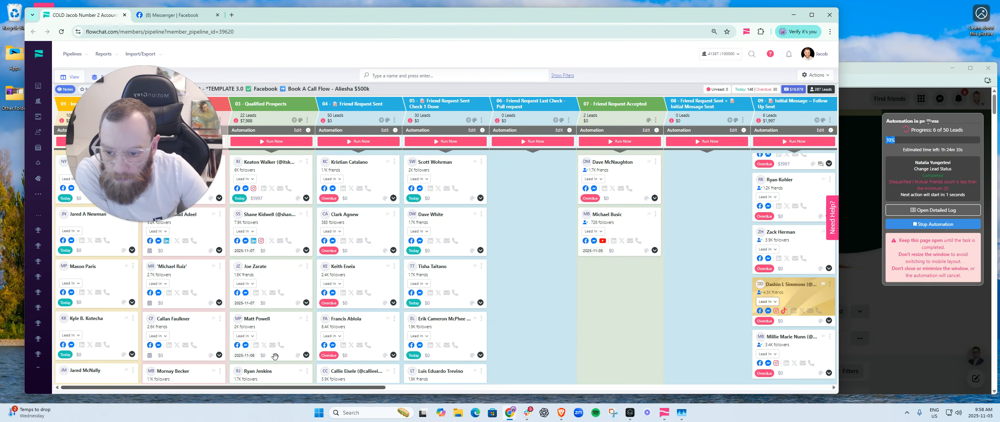
scroll(350, 192, down, 3)
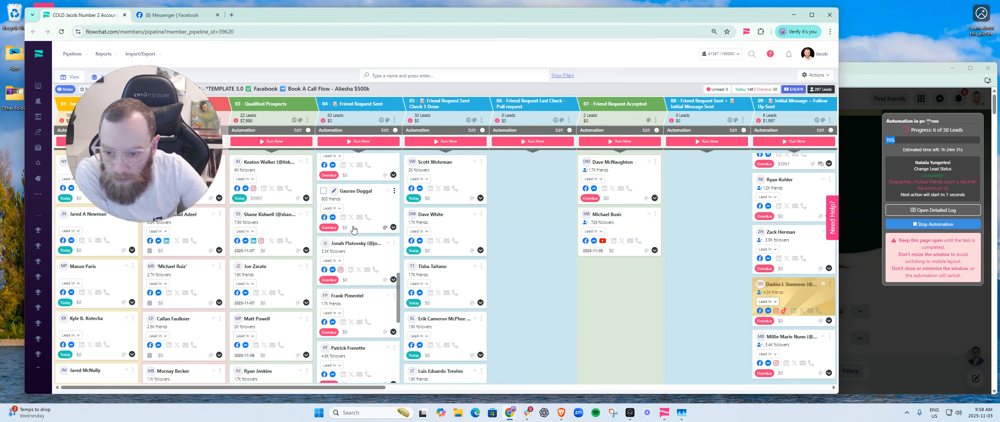
scroll(417, 256, down, 1)
scroll(352, 256, up, 3)
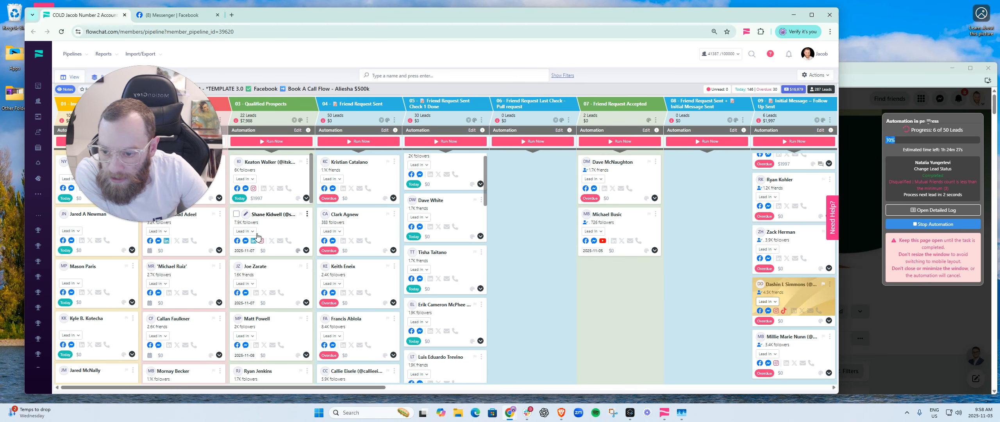
drag(134, 153, 151, 124)
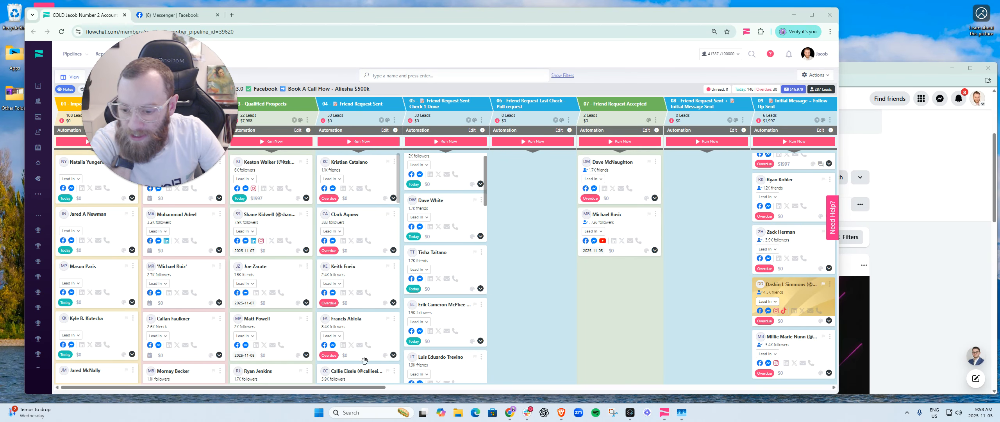
Step: Review the whole pipeline from the first stage through the booking, call and long-term follow-up stages, ending back at the first stage
scroll(639, 376, right, 10)
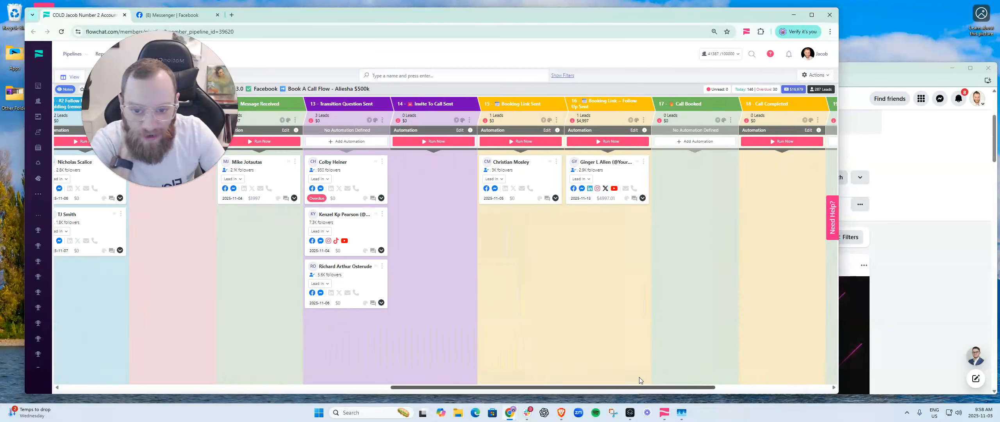
scroll(639, 376, right, 5)
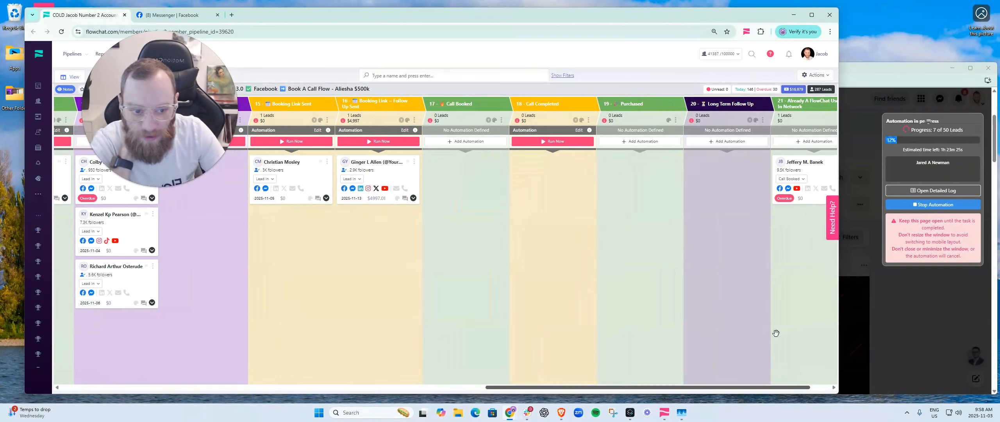
scroll(675, 192, left, 3)
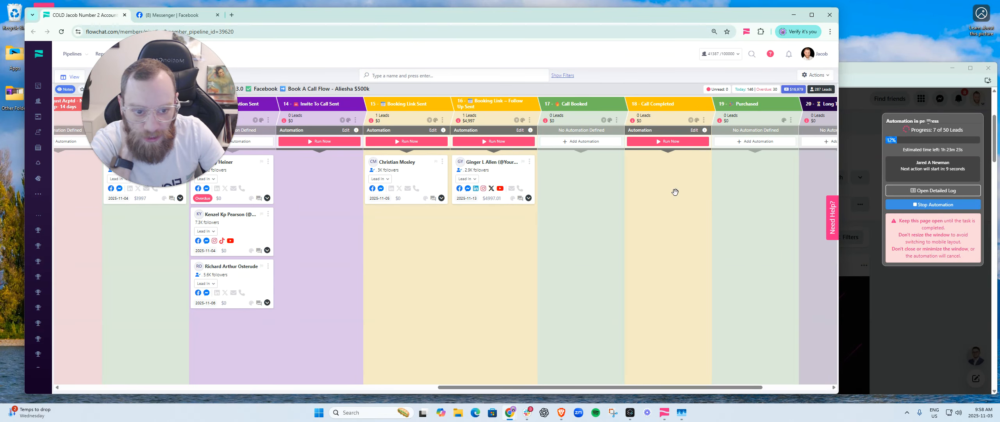
scroll(671, 392, left, 10)
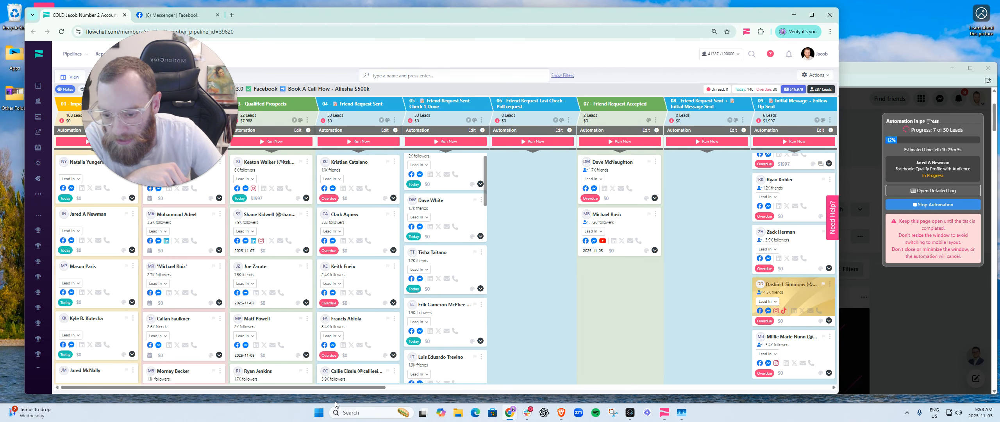
drag(351, 386, 662, 391)
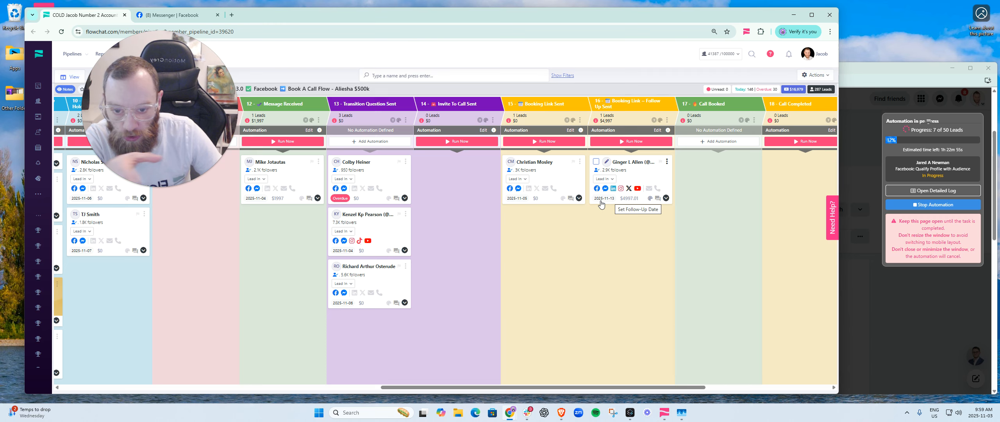
drag(606, 387, 546, 387)
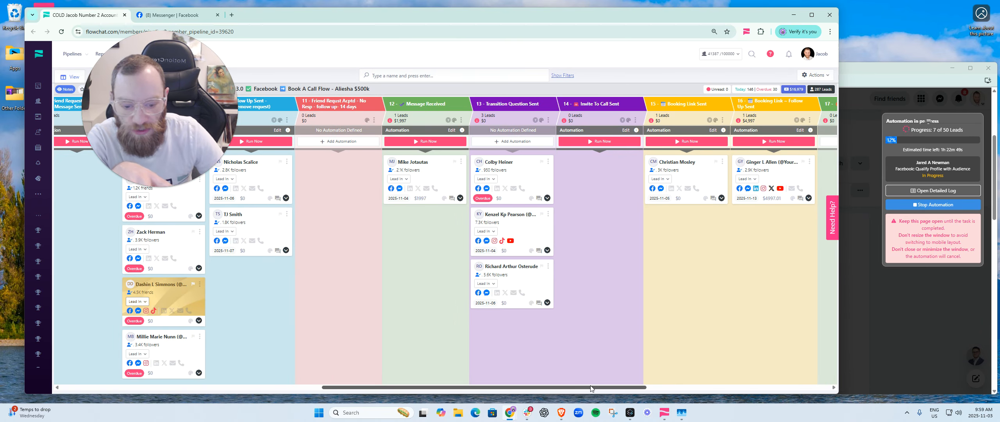
drag(590, 387, 598, 386)
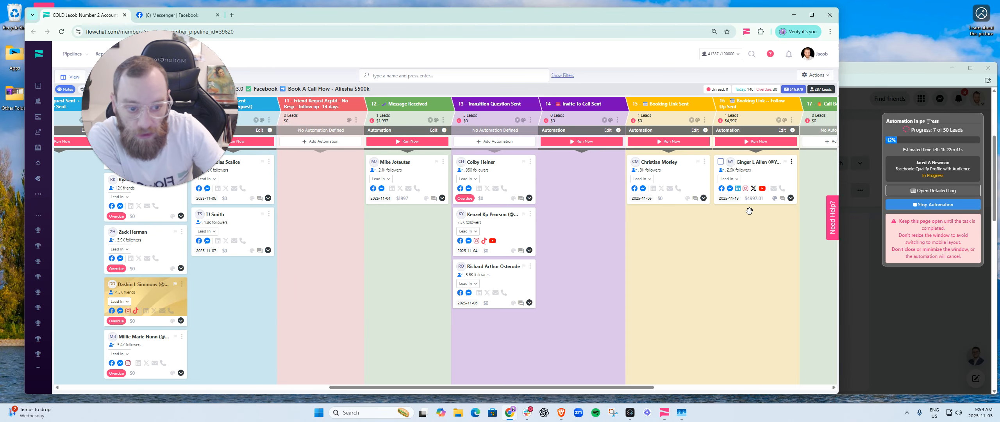
mouse_move(631, 387)
mouse_down()
mouse_move(618, 388)
mouse_move(650, 391)
mouse_up()
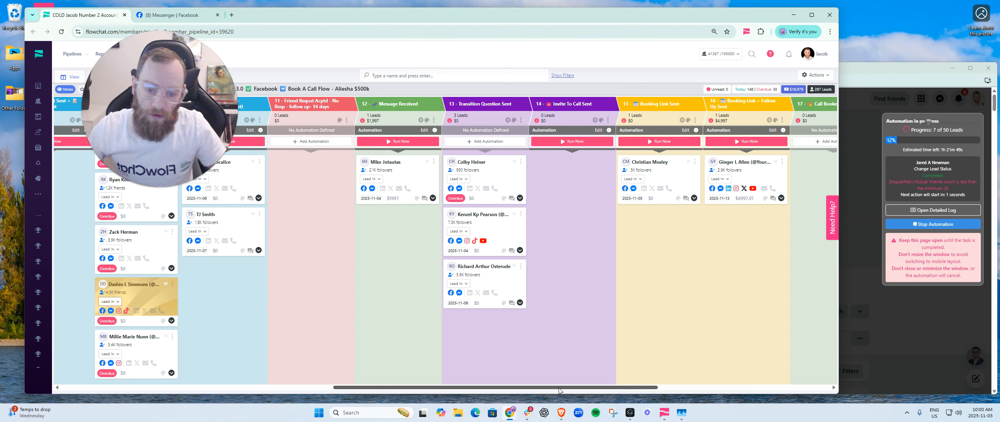
drag(559, 388, 105, 179)
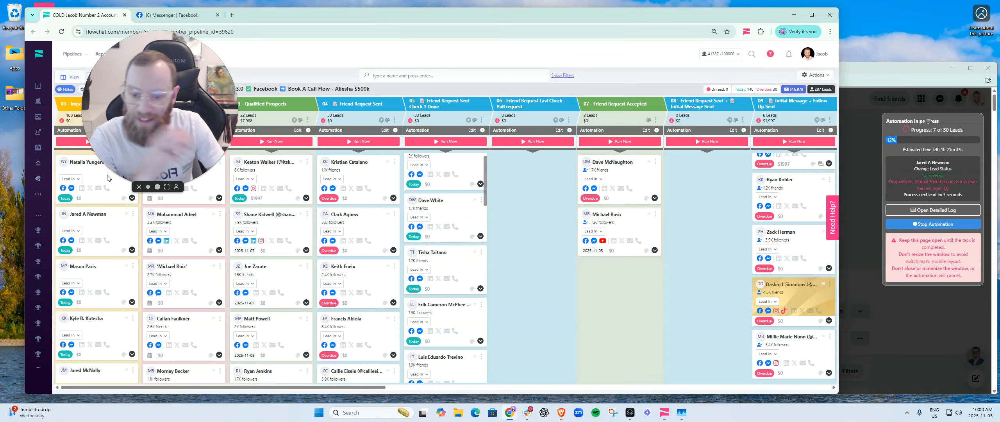